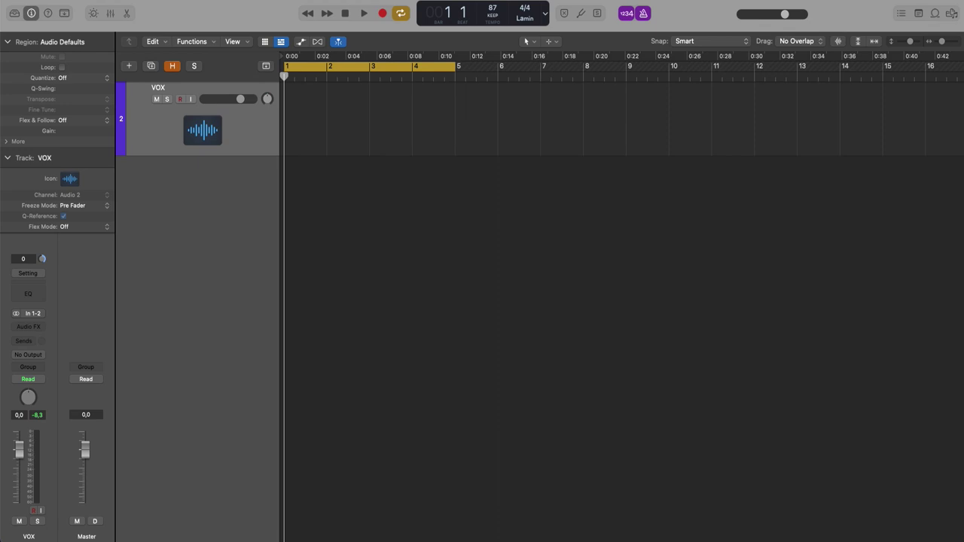
In the Recording preferences, set overlapping audio track recordings to Create Take Folder for both Cycle Off and Cycle On
click(382, 225)
click(37, 1)
mouse_move(65, 12)
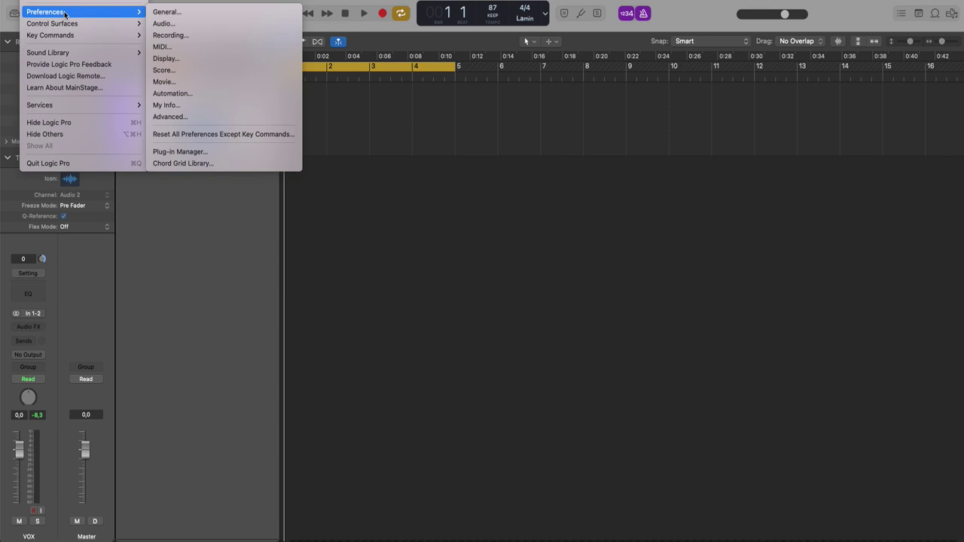
click(241, 35)
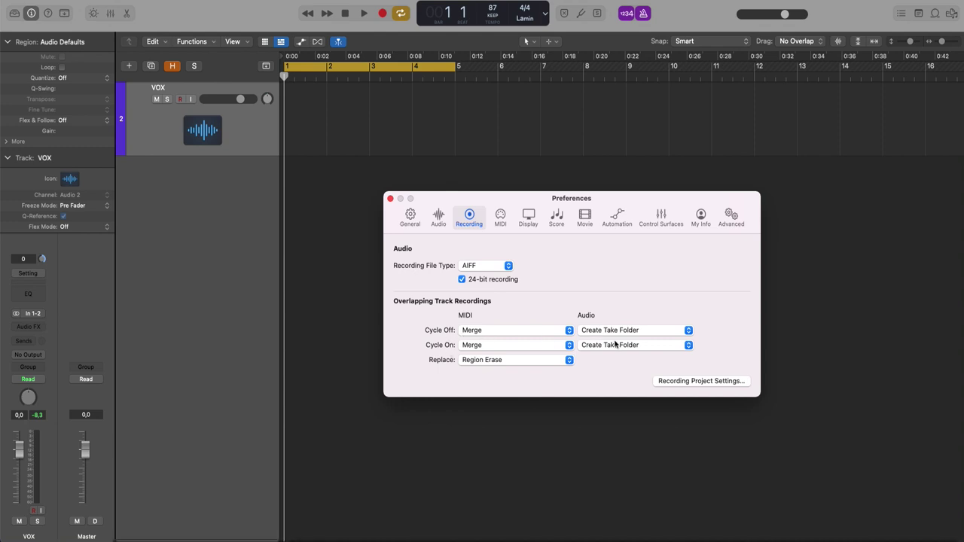
click(675, 335)
click(676, 333)
click(660, 344)
click(727, 301)
click(390, 198)
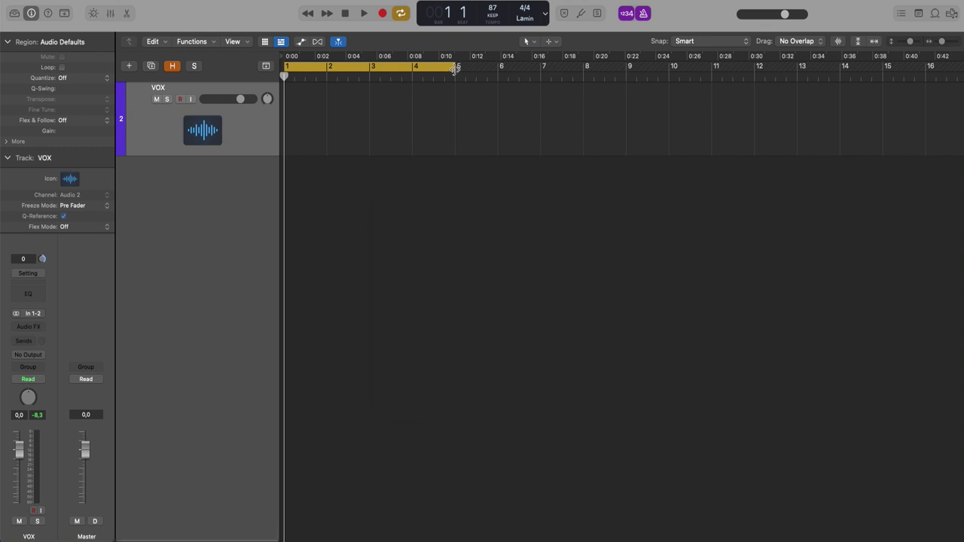
Turn off cycle mode, the metronome and the count-in
click(452, 67)
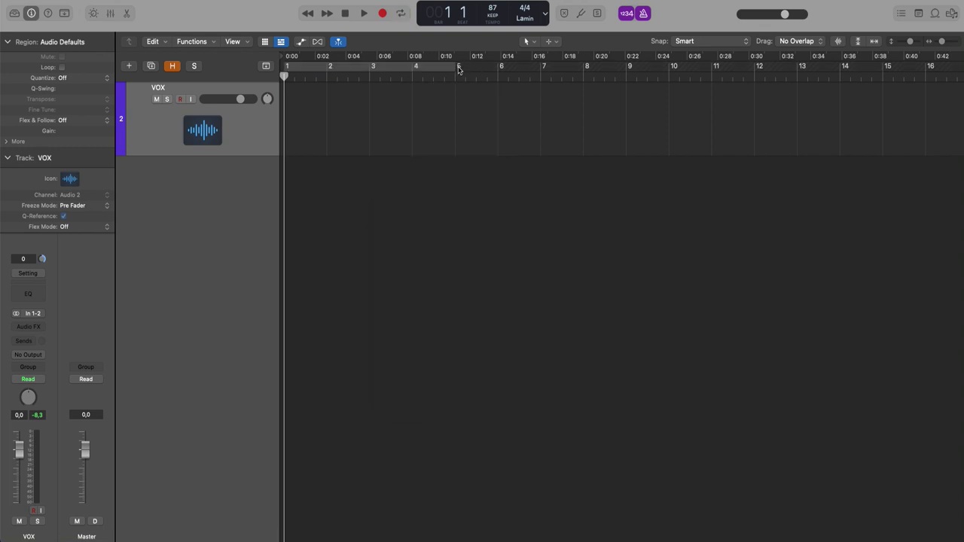
click(422, 71)
click(422, 71)
click(642, 13)
click(626, 13)
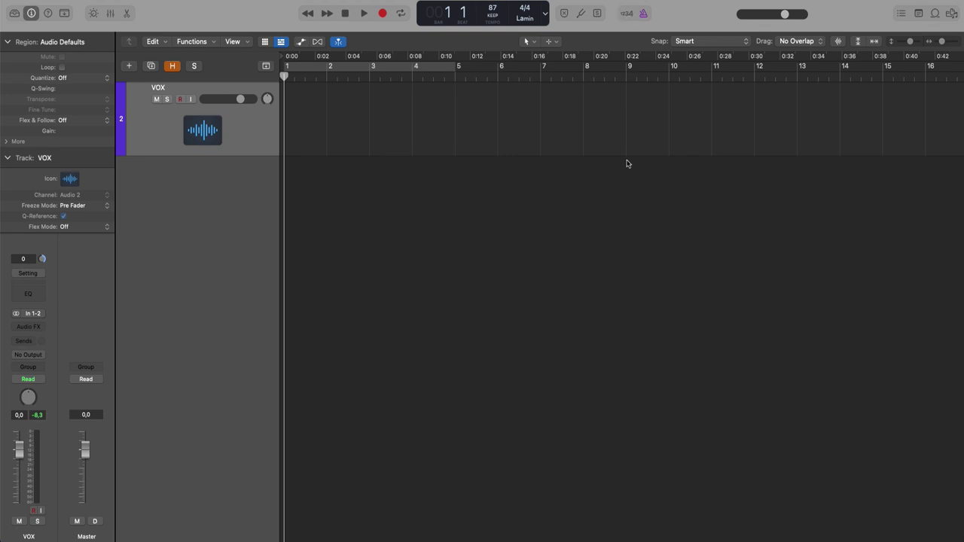
Record two overlapping takes on the VOX track, both starting from bar 1
key(r)
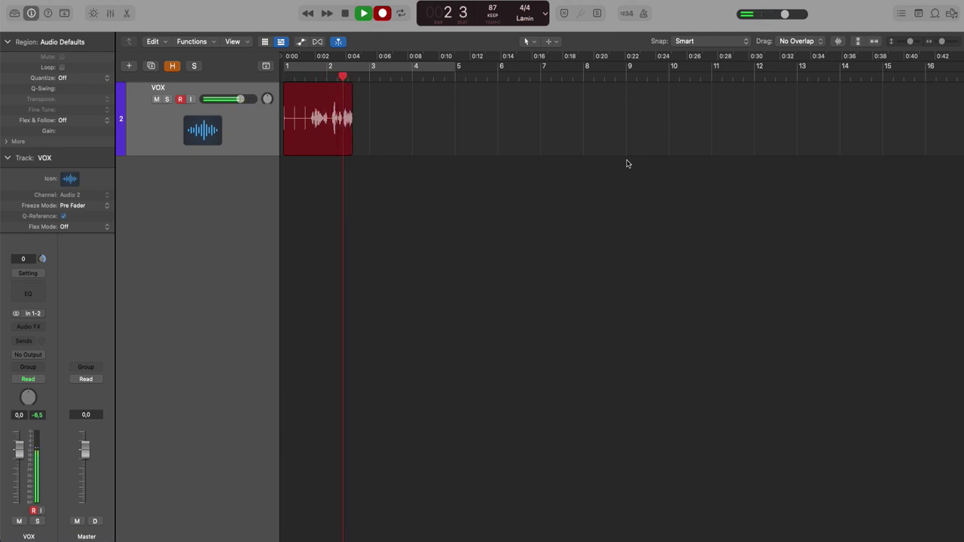
key(space)
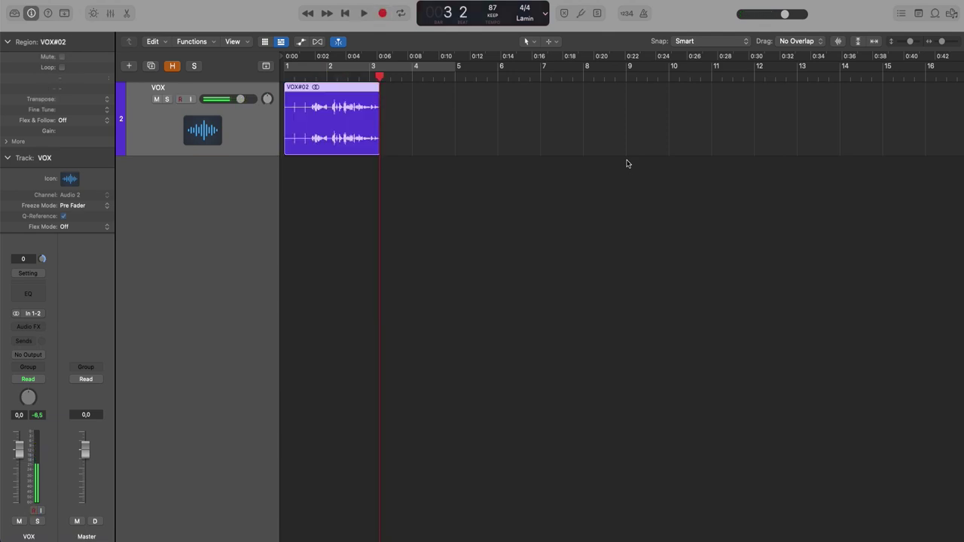
key(Return)
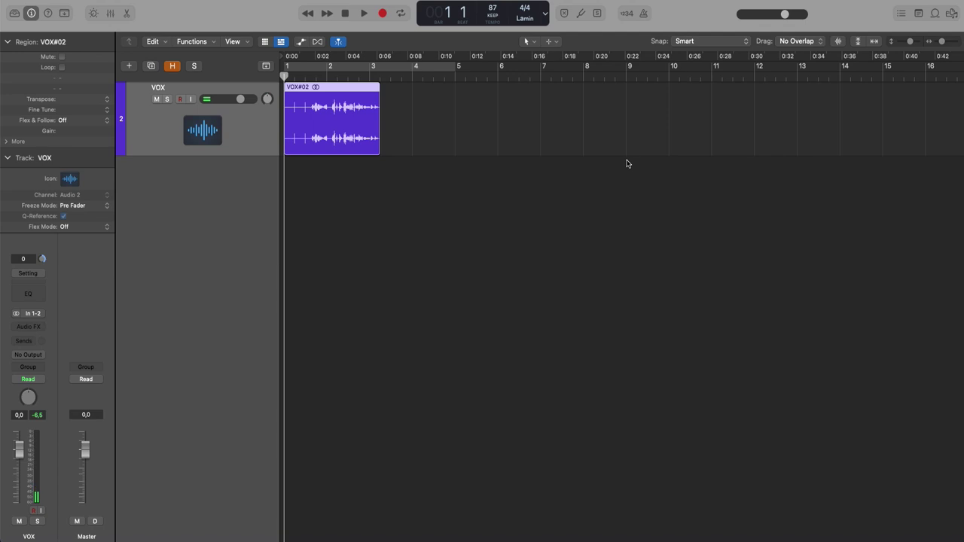
key(r)
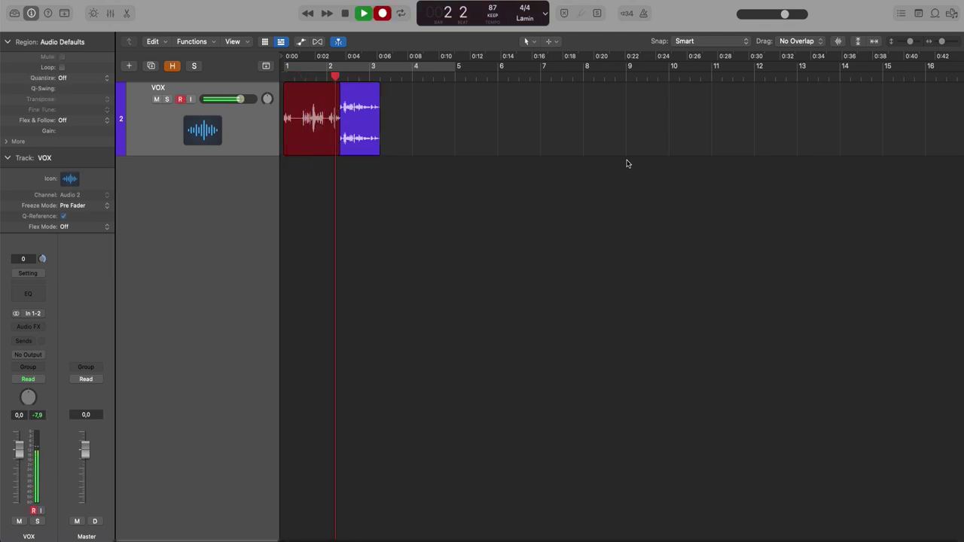
key(space)
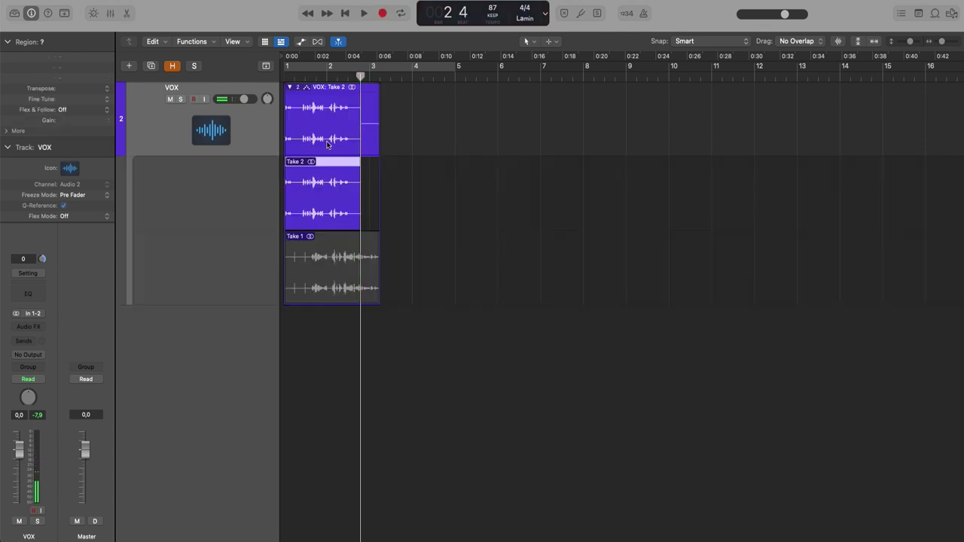
Comp the two VOX takes, using Take 2 as the base and swiping in a section of Take 1 from about position 1 2 3
click(327, 263)
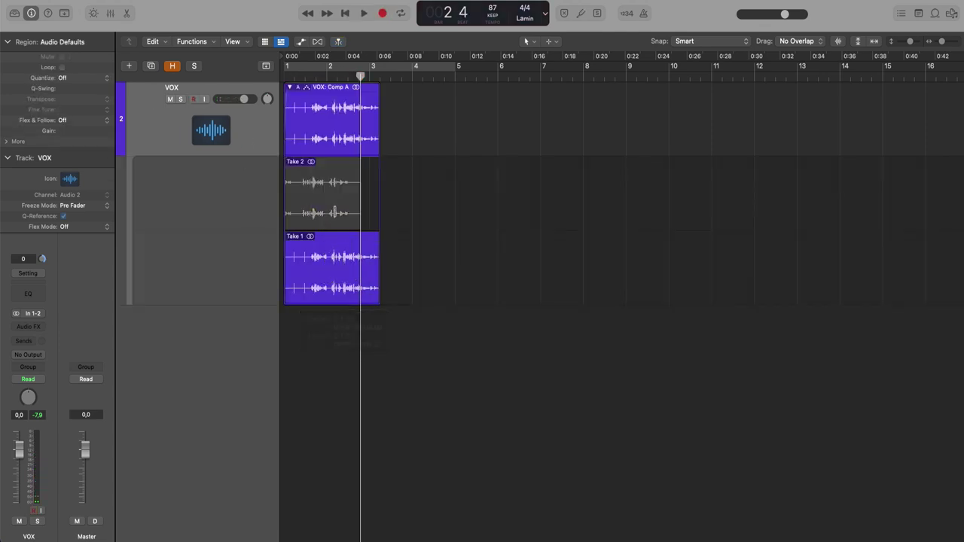
click(335, 210)
drag(302, 254, 330, 254)
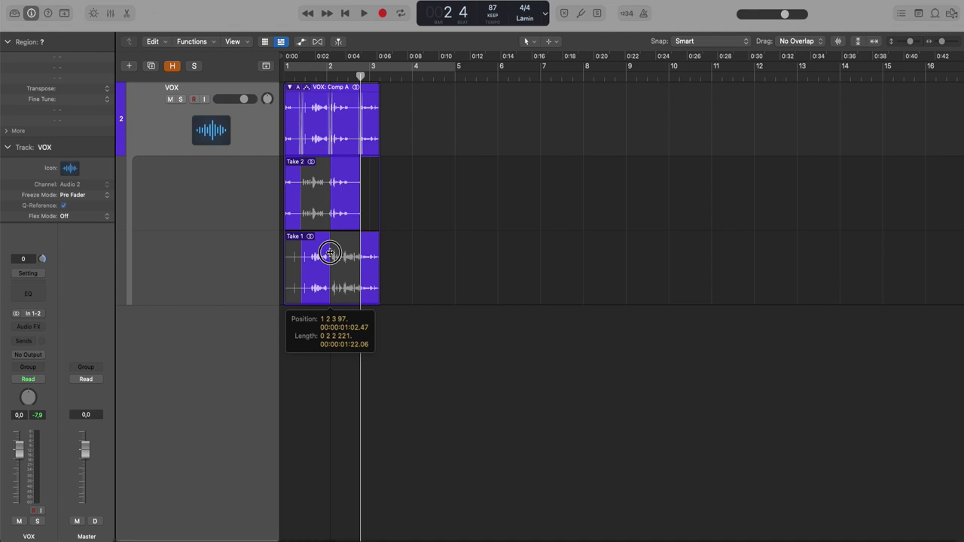
Delete the two-take VOX folder together with its recorded audio files
click(233, 139)
key(Delete)
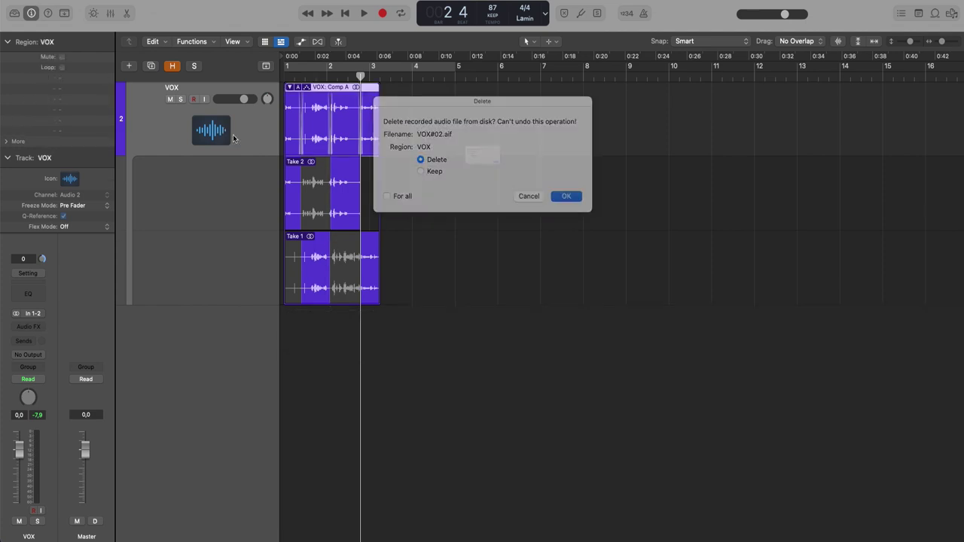
key(Return)
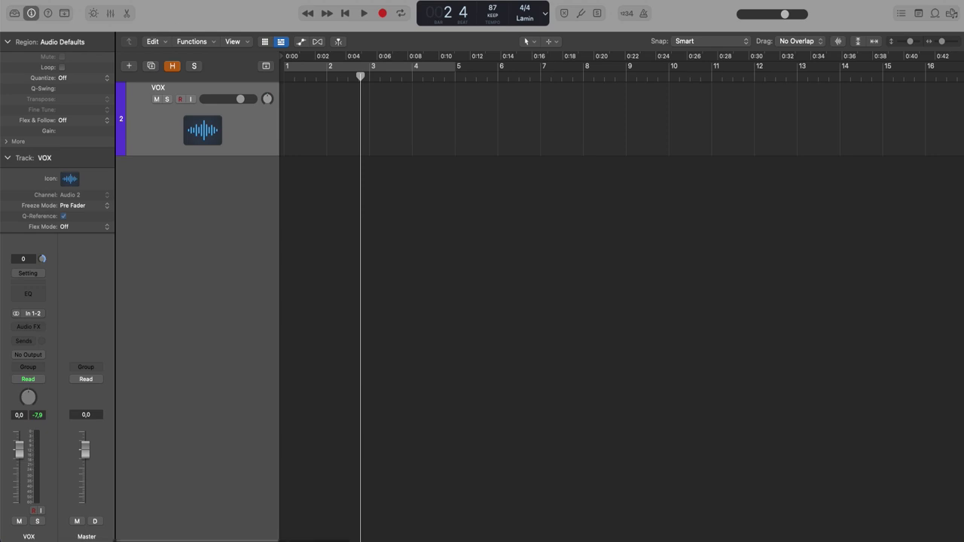
Enable Automatically colorize takes in the project's Recording settings and close the settings window
click(71, 0)
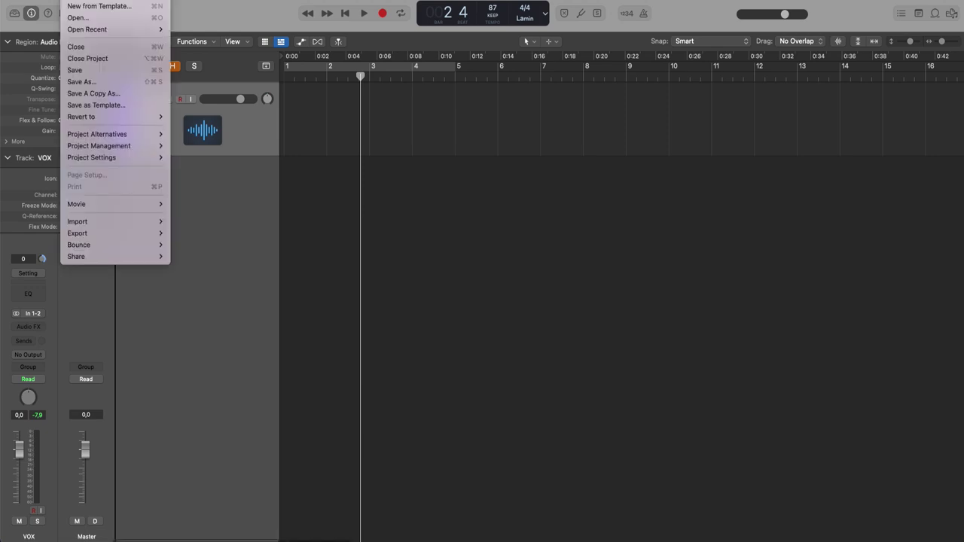
mouse_move(110, 156)
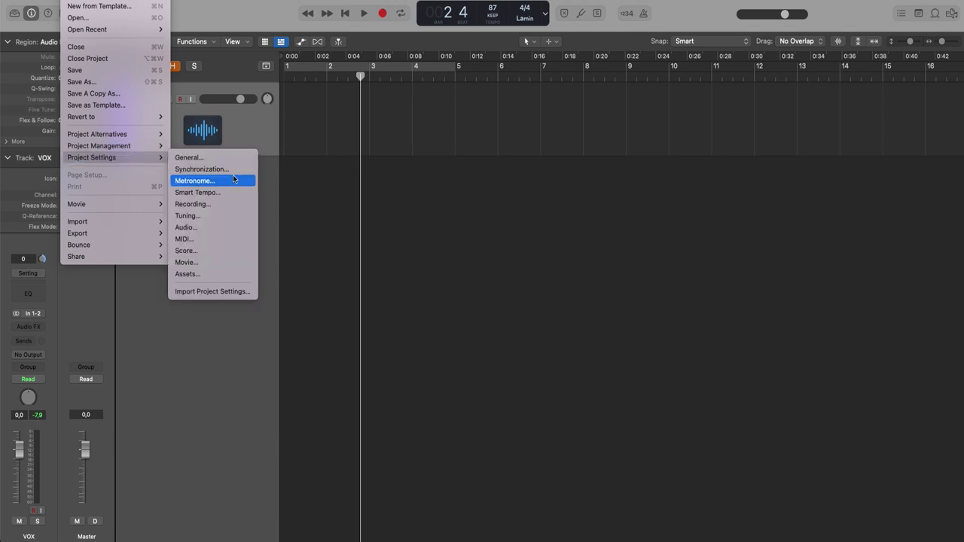
click(227, 205)
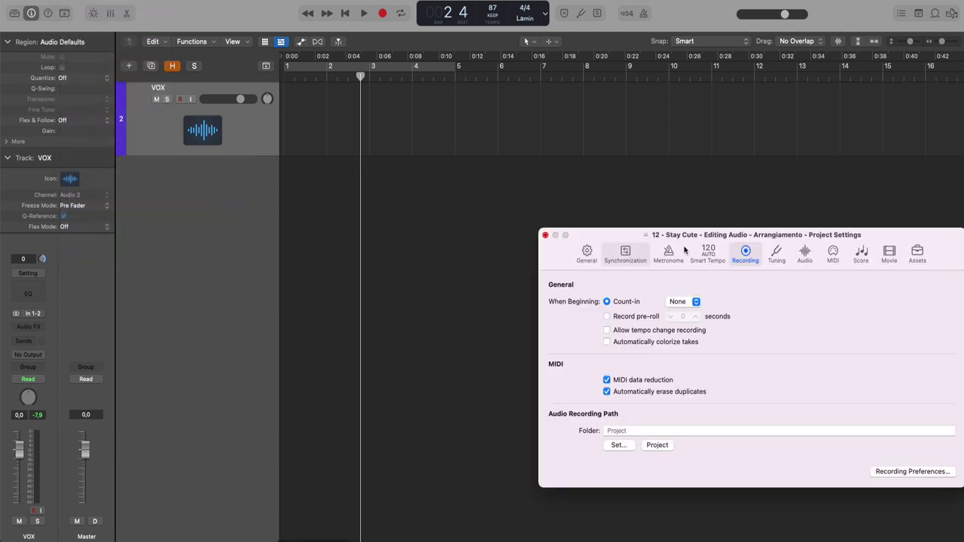
drag(630, 226, 414, 199)
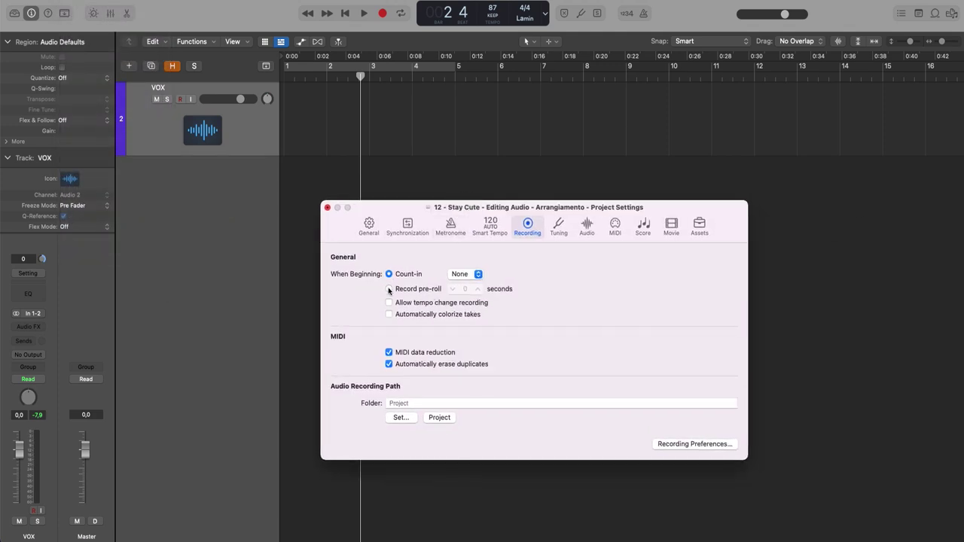
click(389, 315)
click(326, 206)
Turn on cycle mode, shorten the cycle area to end at bar 3, and return the playhead to bar 1
click(427, 66)
drag(454, 65, 369, 71)
key(Return)
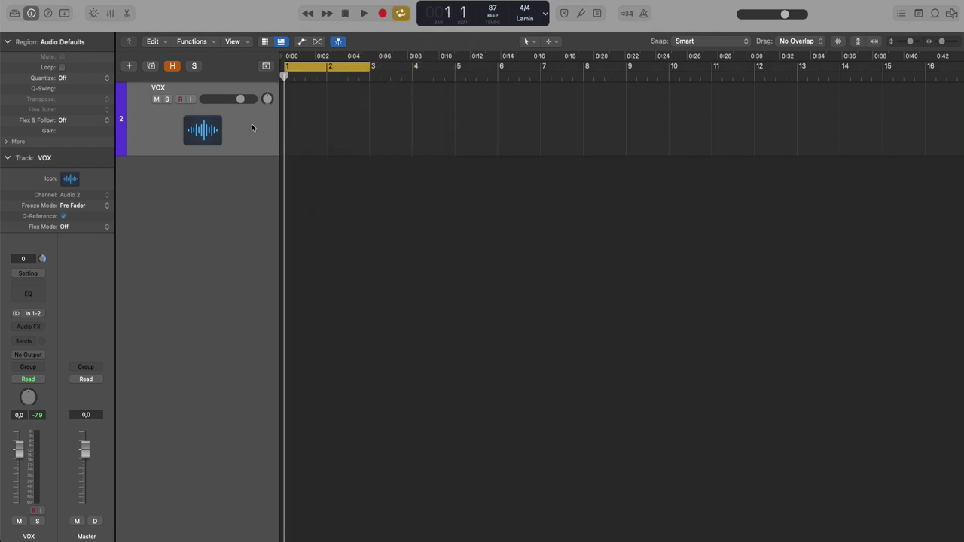
Record three colorized takes on the VOX track within the two-bar cycle area
key(r)
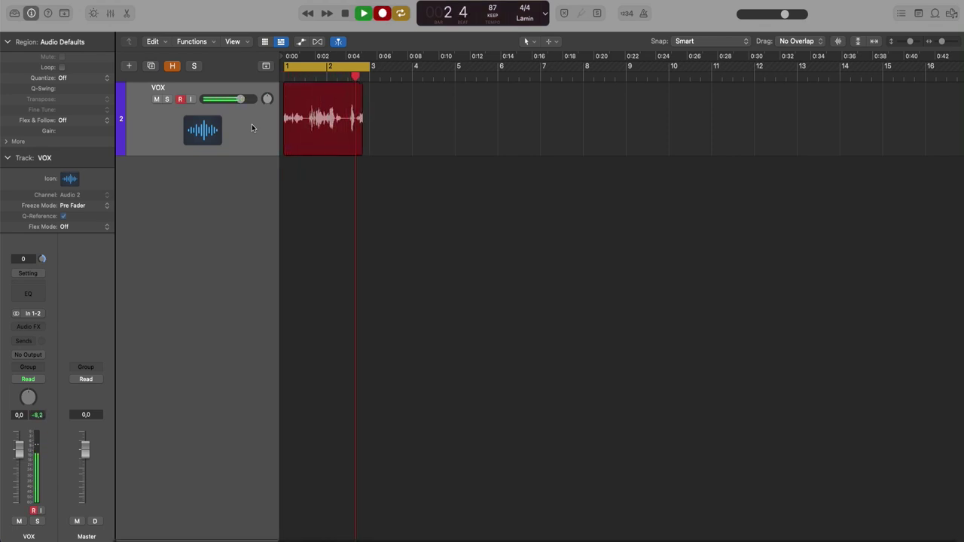
key(space)
key(r)
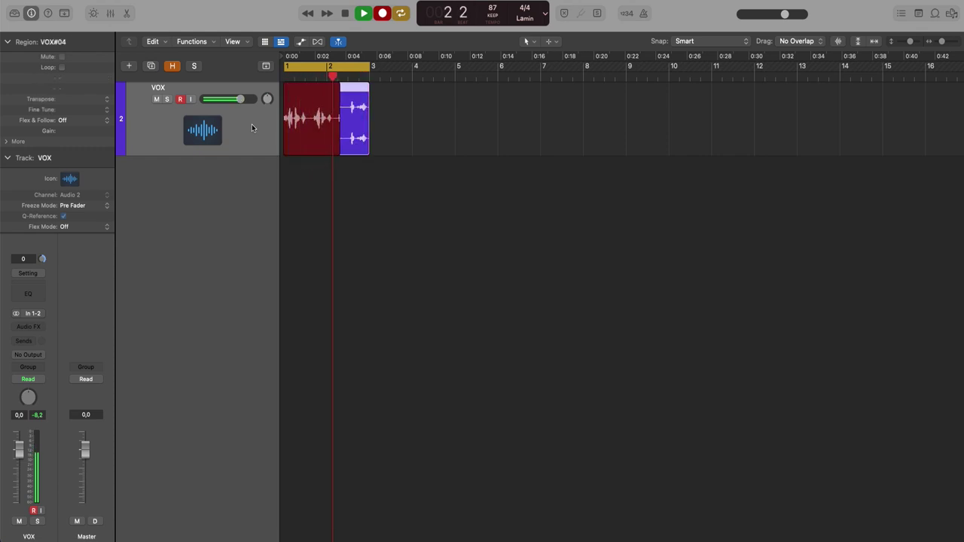
key(space)
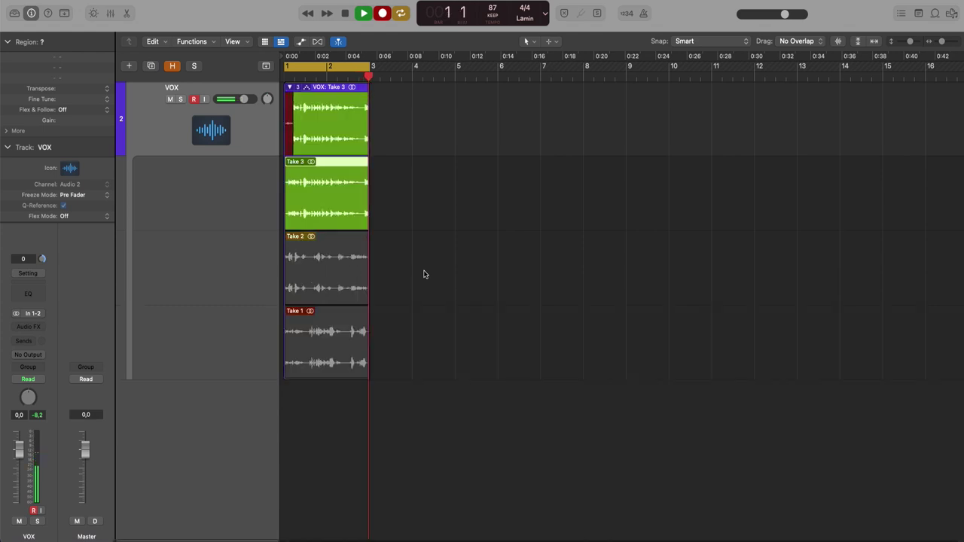
key(space)
Comp the three VOX takes, swiping in two sections each from Take 2 and Take 1 over the base Take 3
drag(315, 268, 332, 269)
drag(339, 345, 355, 344)
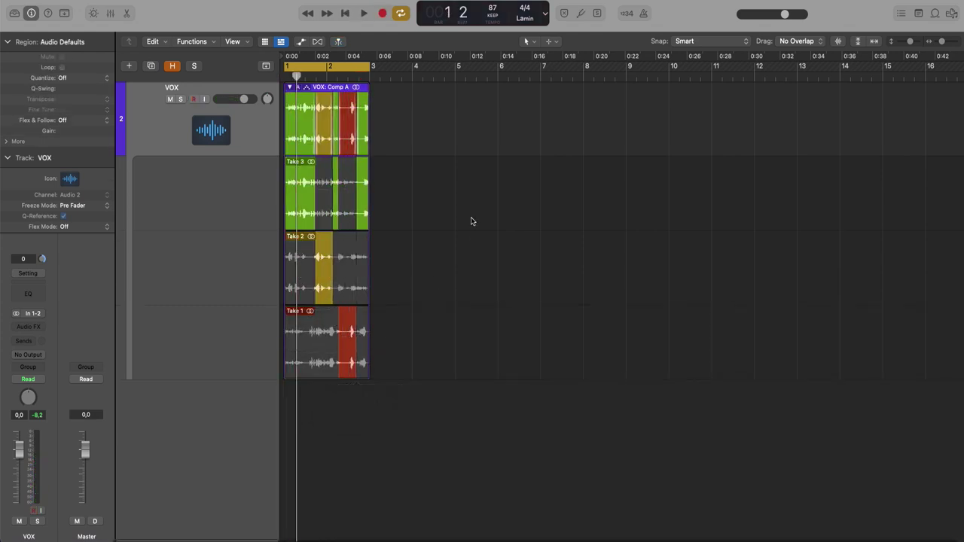
drag(446, 105, 265, 424)
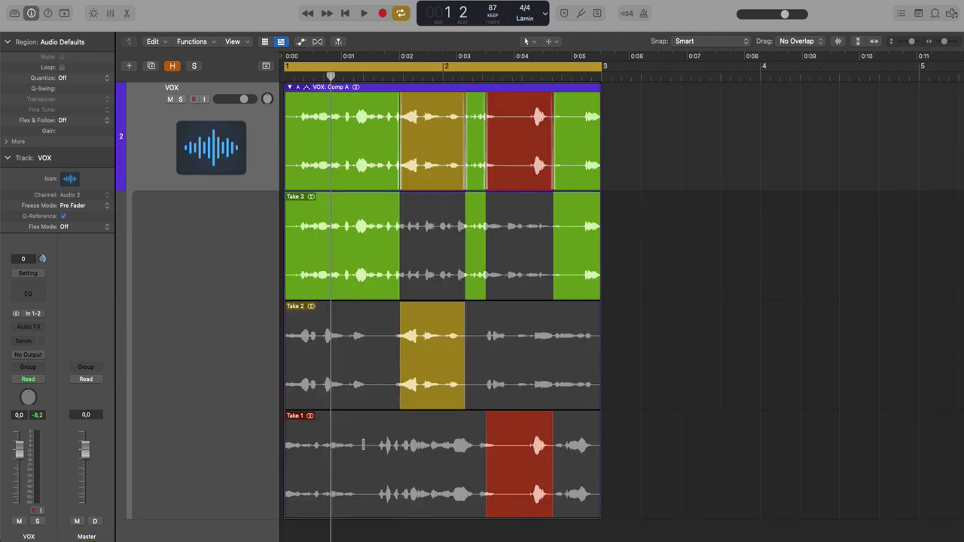
drag(363, 445, 308, 445)
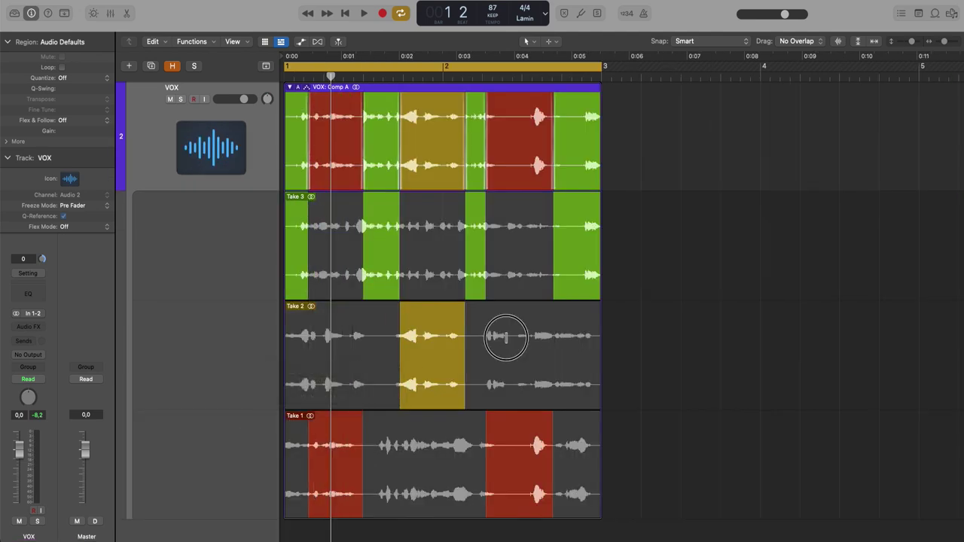
drag(506, 338, 575, 340)
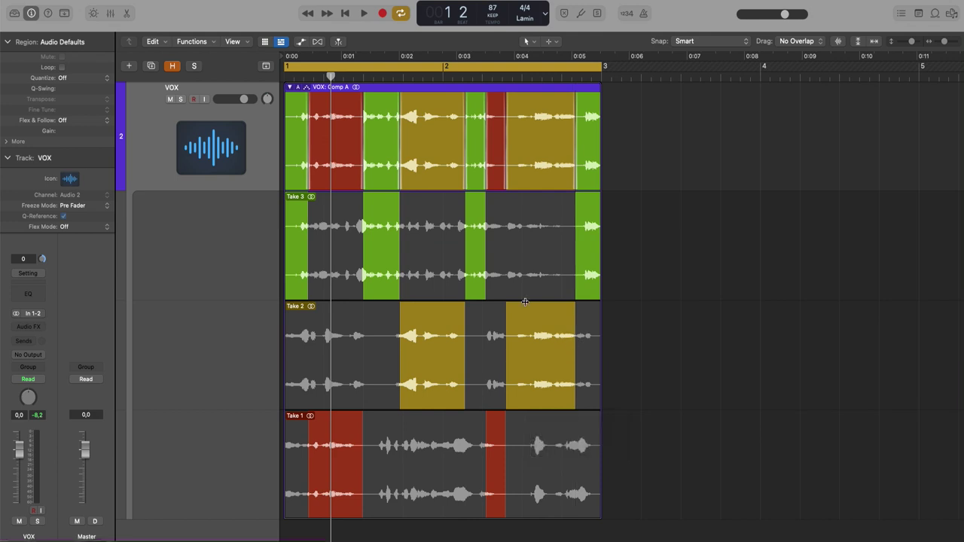
Show the hidden tracks and delete the VOX track along with its take folder and recorded audio files
click(208, 138)
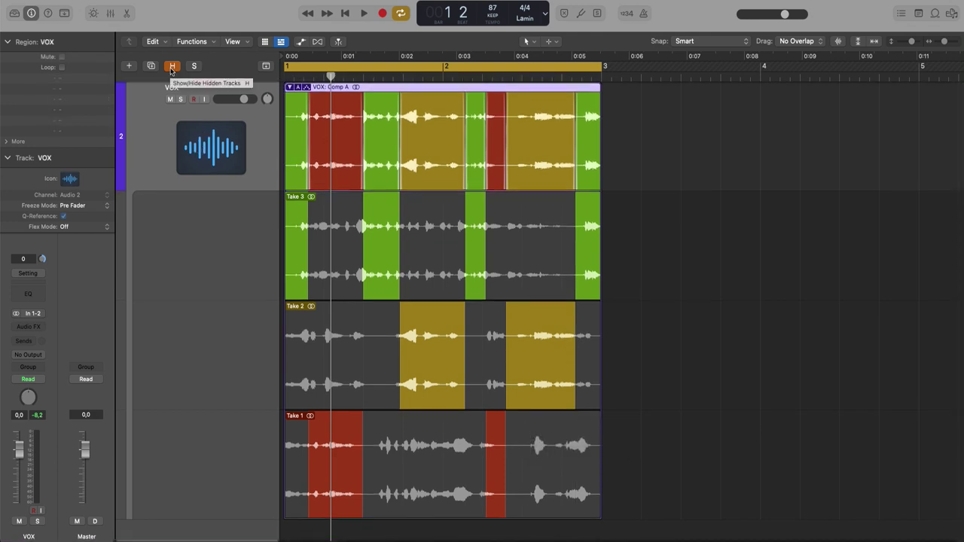
click(172, 67)
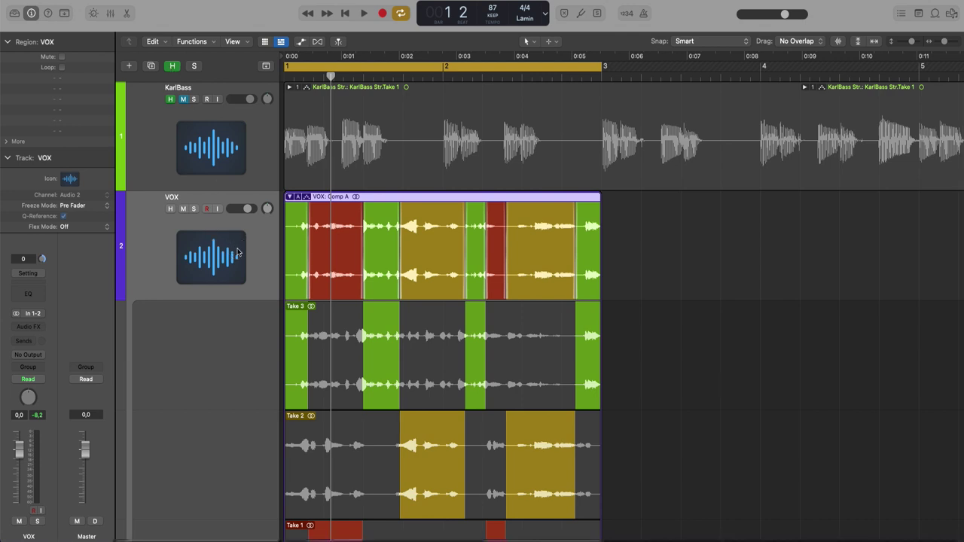
key(Delete)
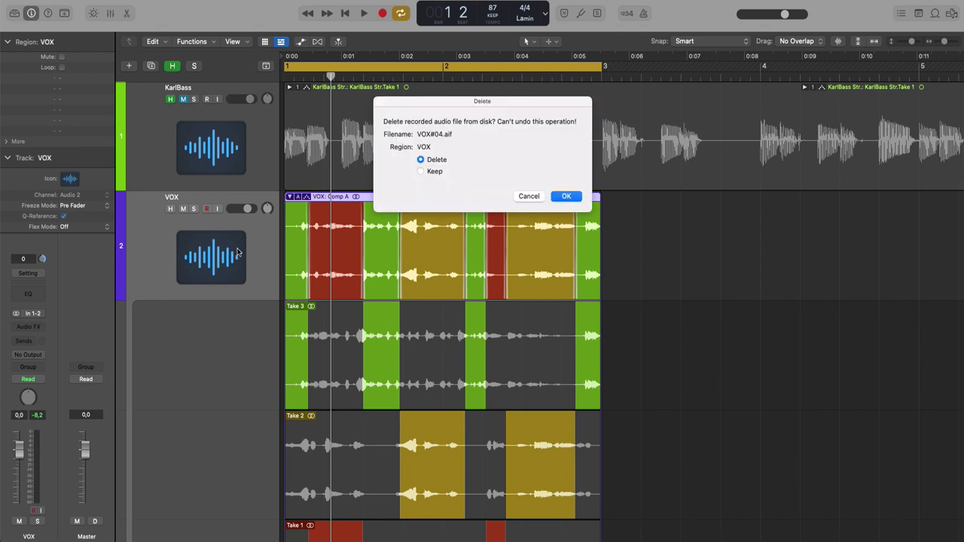
key(Return)
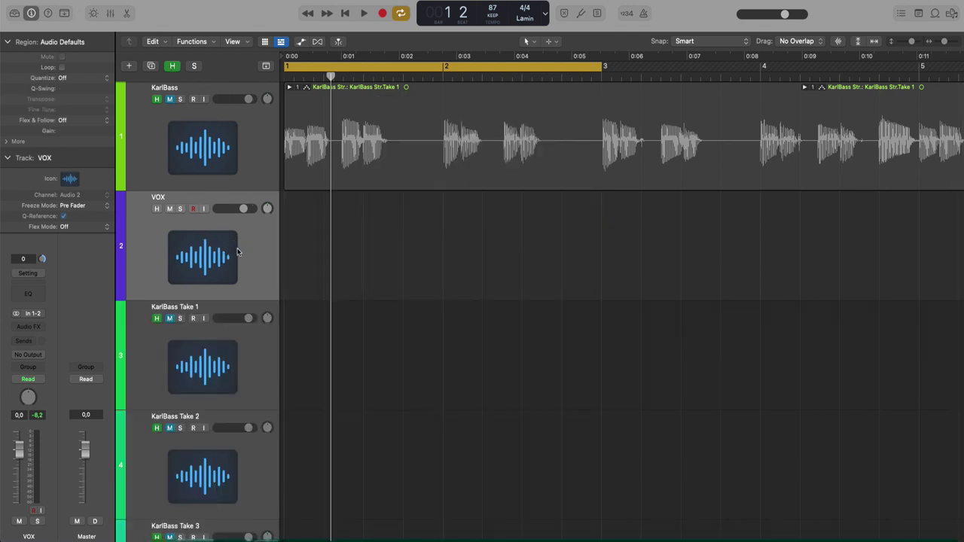
key(super+BackSpace)
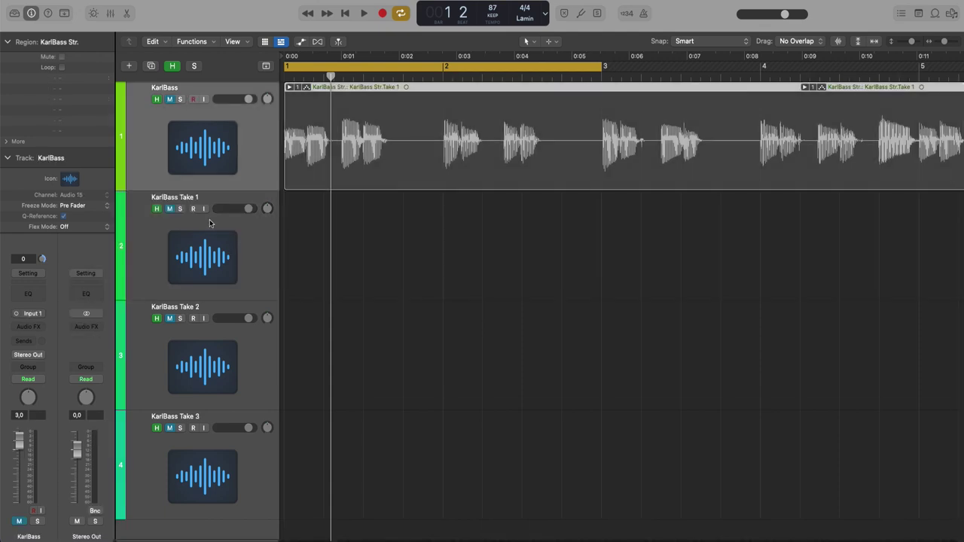
Unmute the KarlBass track and expand its take folders so all four takes fit in view
click(171, 101)
click(289, 88)
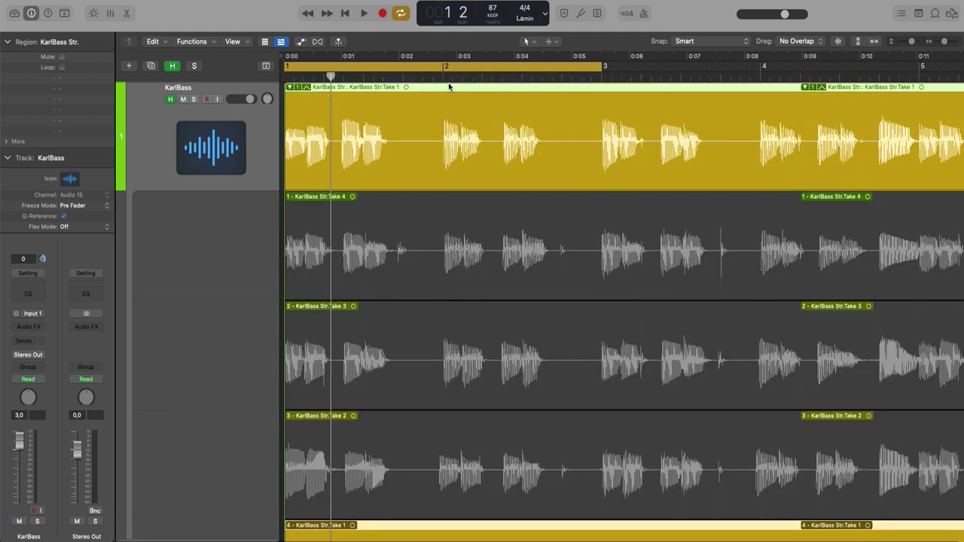
key(z)
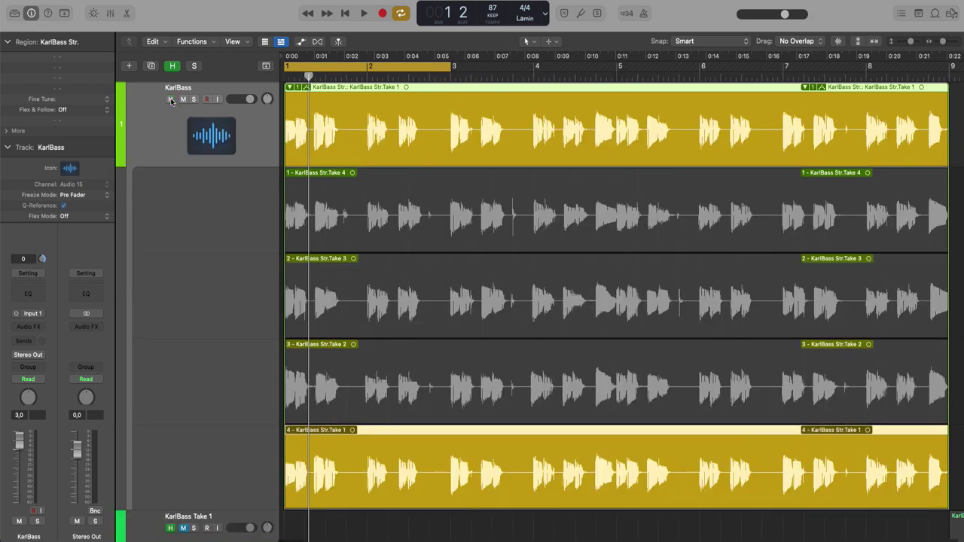
Hide the KarlBass Take tracks while keeping KarlBass visible, and select Take 1 in its take folder
key(h)
click(381, 522)
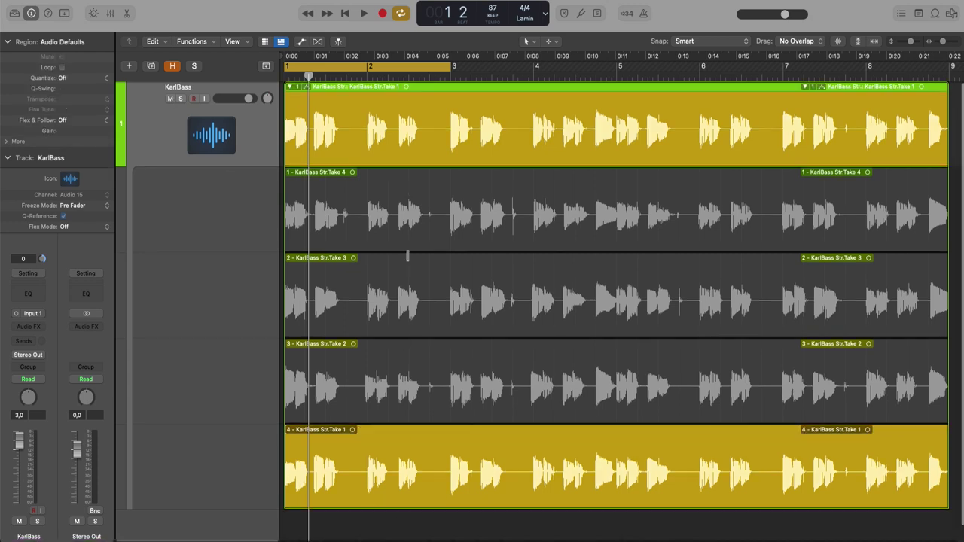
click(424, 450)
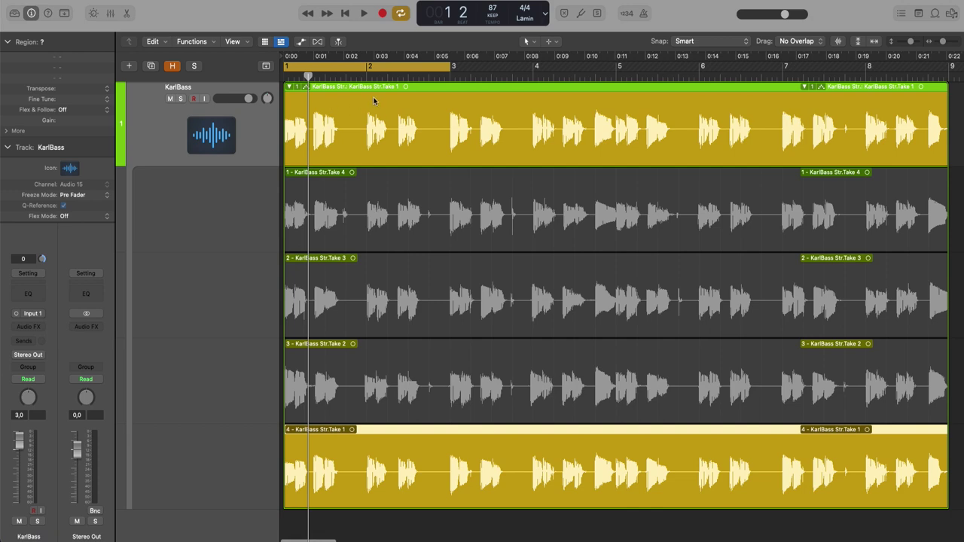
Switch the KarlBass take folder through Takes 2, 3 and 4 and back to Take 1, and play back the opening two bars
scroll(371, 143, up, 1)
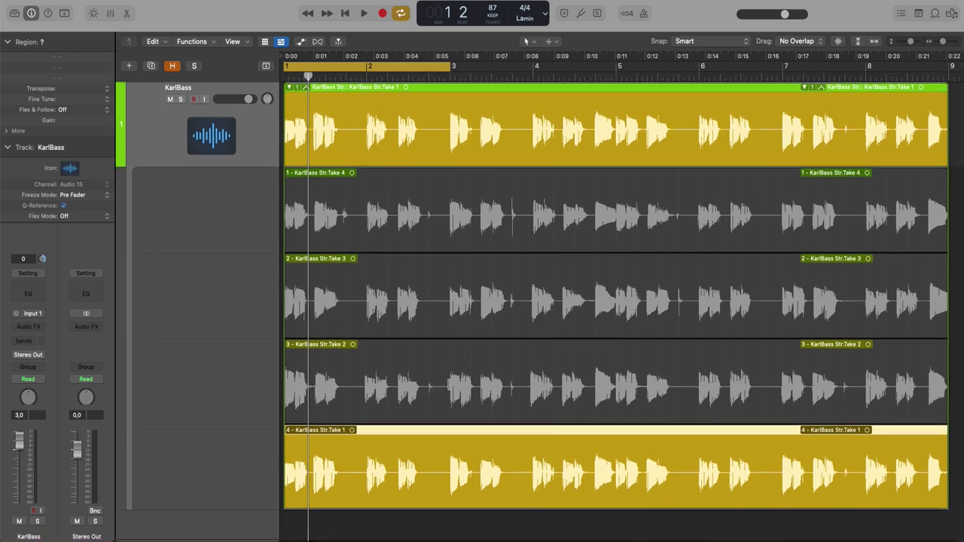
click(310, 381)
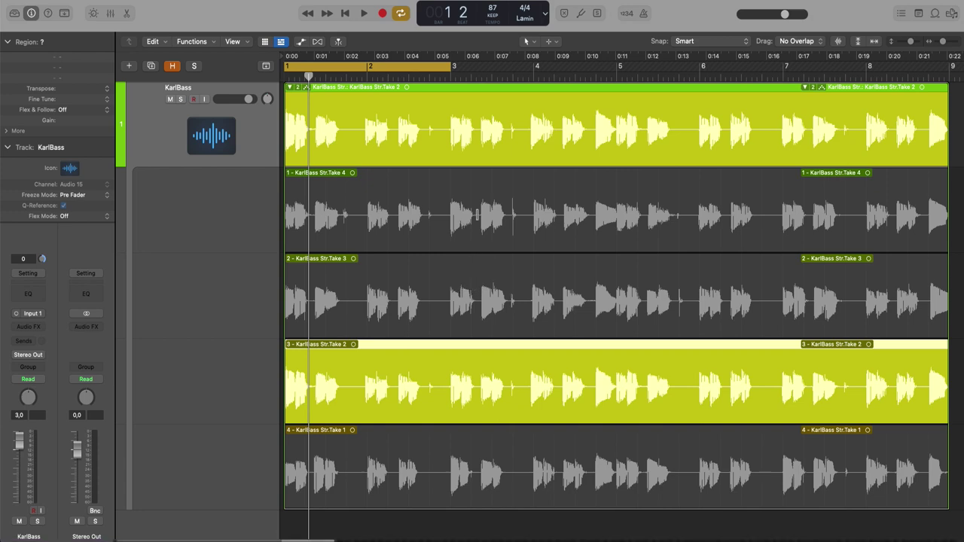
click(476, 214)
click(472, 321)
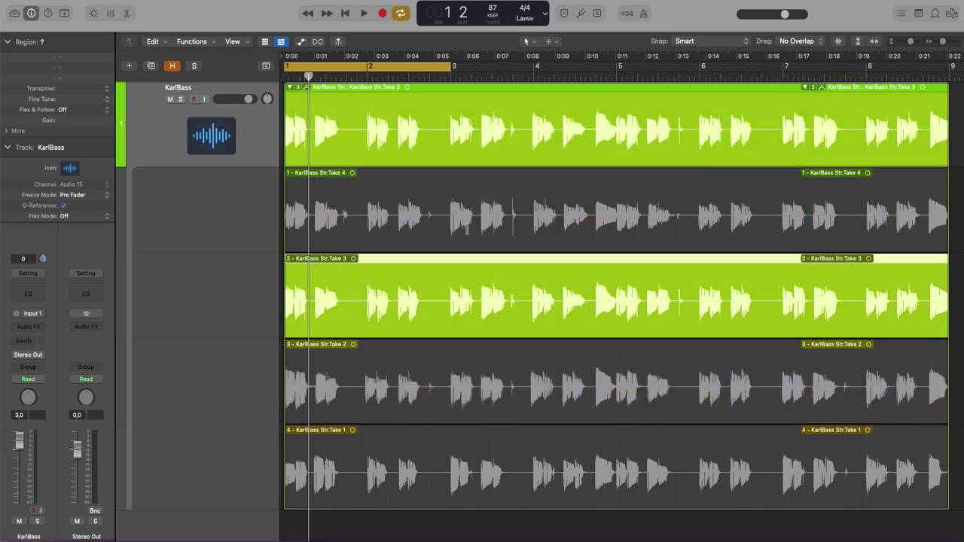
click(469, 225)
click(462, 304)
click(452, 395)
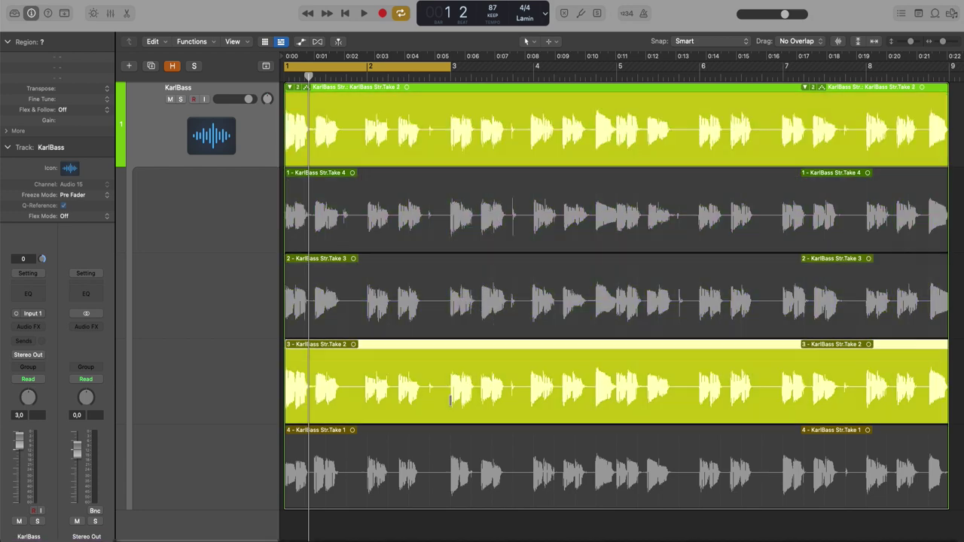
click(376, 475)
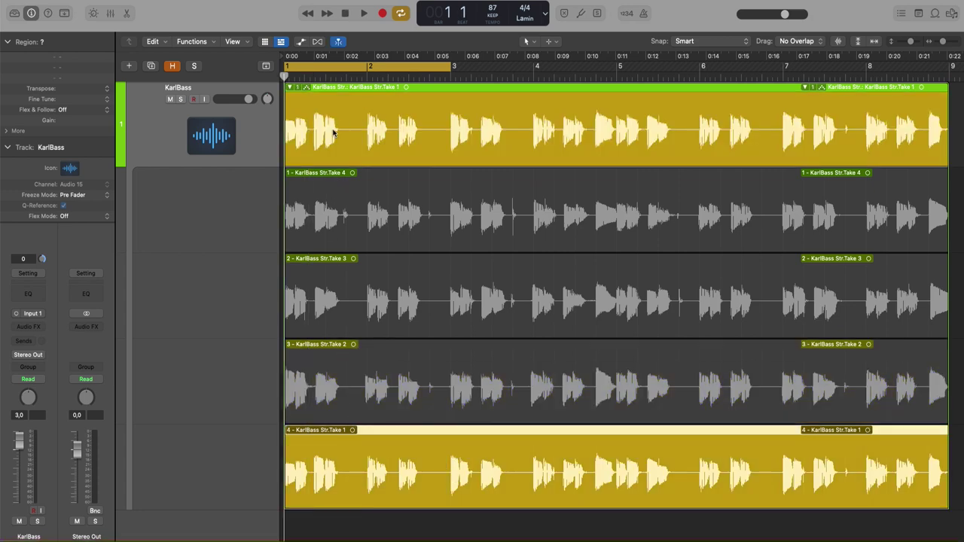
key(space)
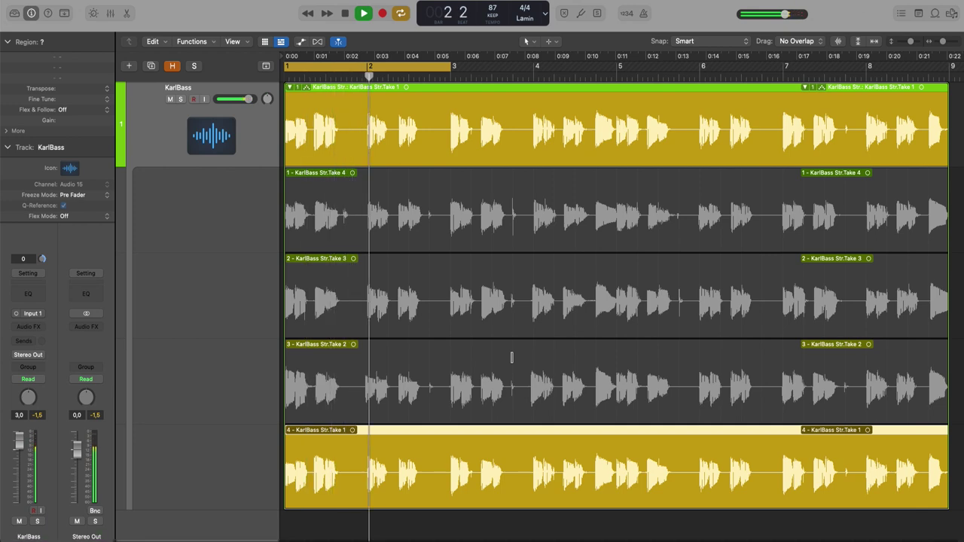
key(space)
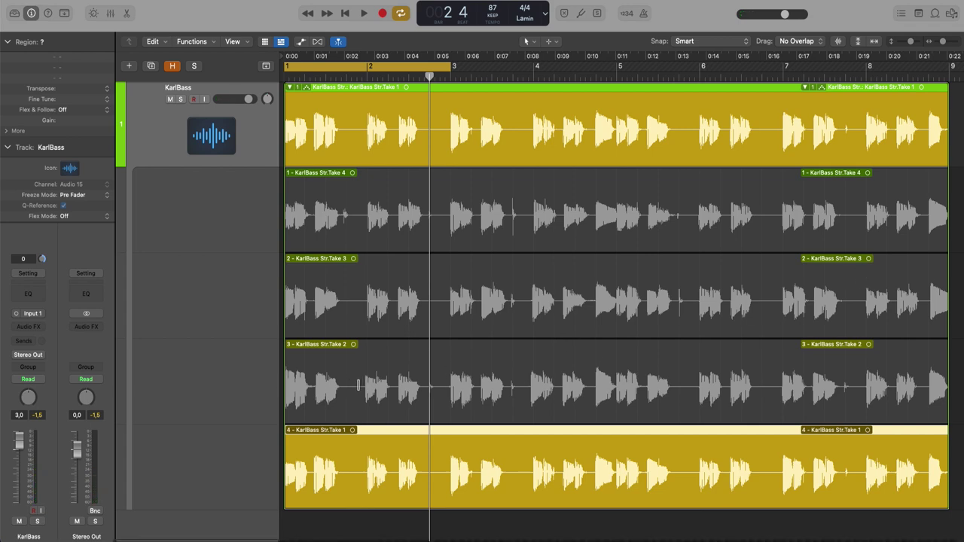
Comp over Take 1 by swiping in Take 2 around bar 2 and Take 3 early in bar 4, keeping Take 1 between them
drag(355, 383, 429, 385)
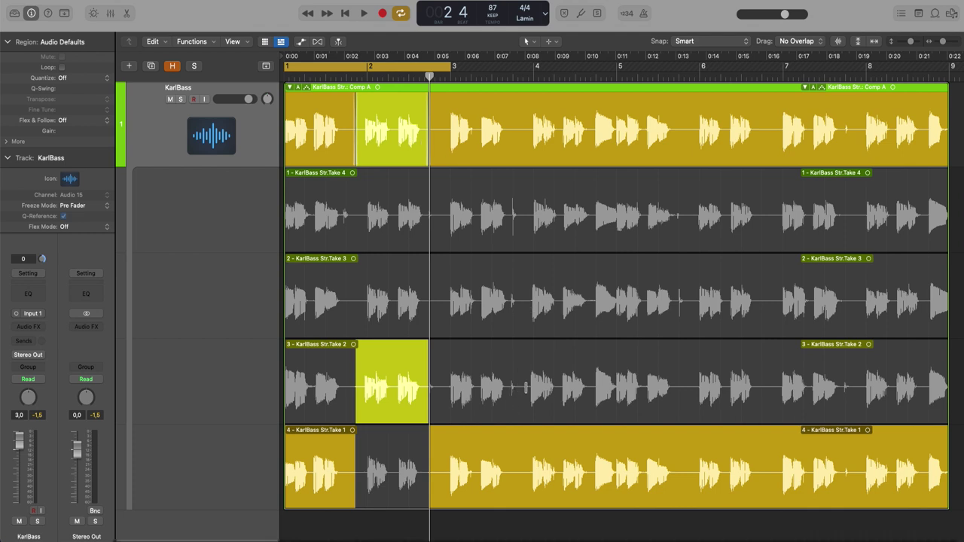
drag(525, 386, 500, 388)
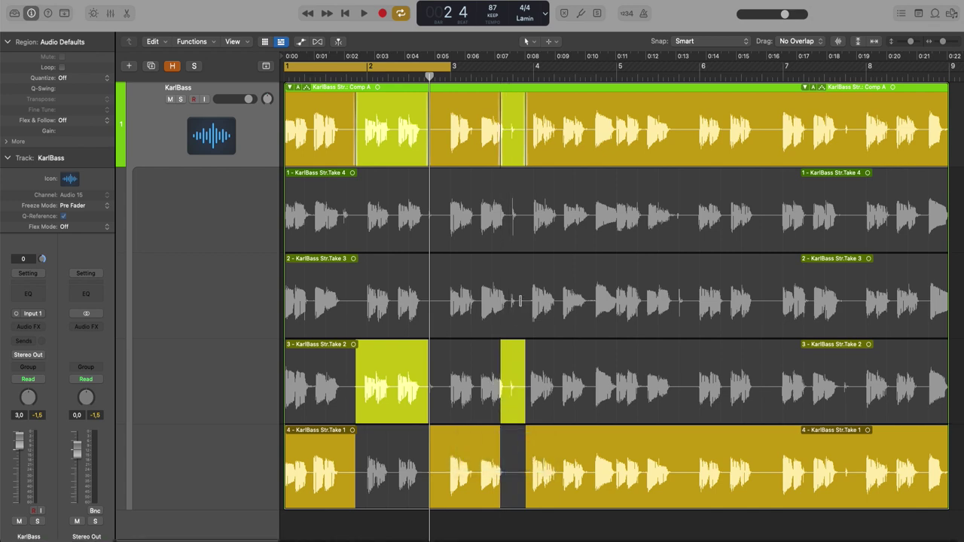
drag(519, 301, 592, 298)
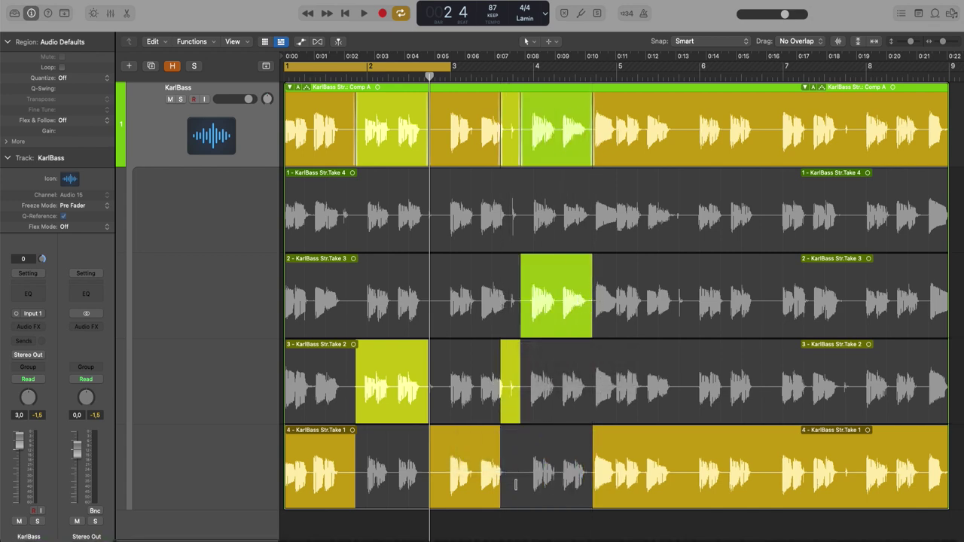
mouse_move(531, 473)
mouse_down()
mouse_move(529, 466)
mouse_move(471, 477)
mouse_up()
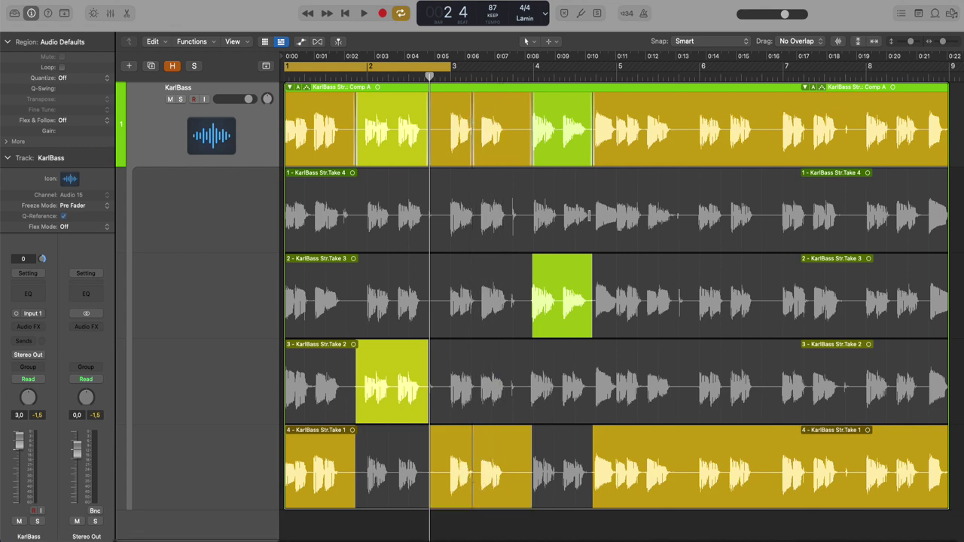
Swipe in Take 4 through bar 5 with a short piece of Take 2 near its end, and fine-tune the boundary between Takes 3 and 4
drag(592, 216, 694, 218)
drag(675, 400, 688, 396)
drag(746, 194, 523, 363)
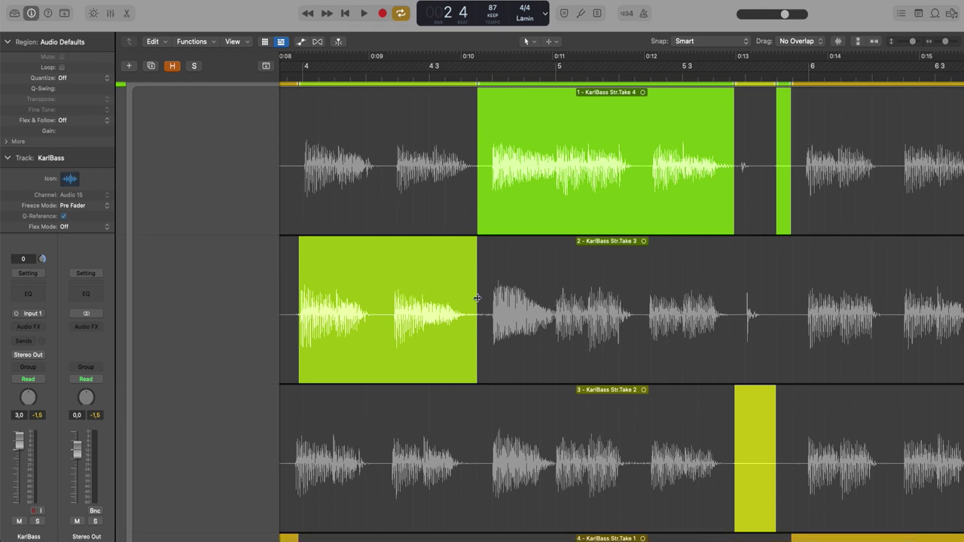
drag(476, 299, 478, 299)
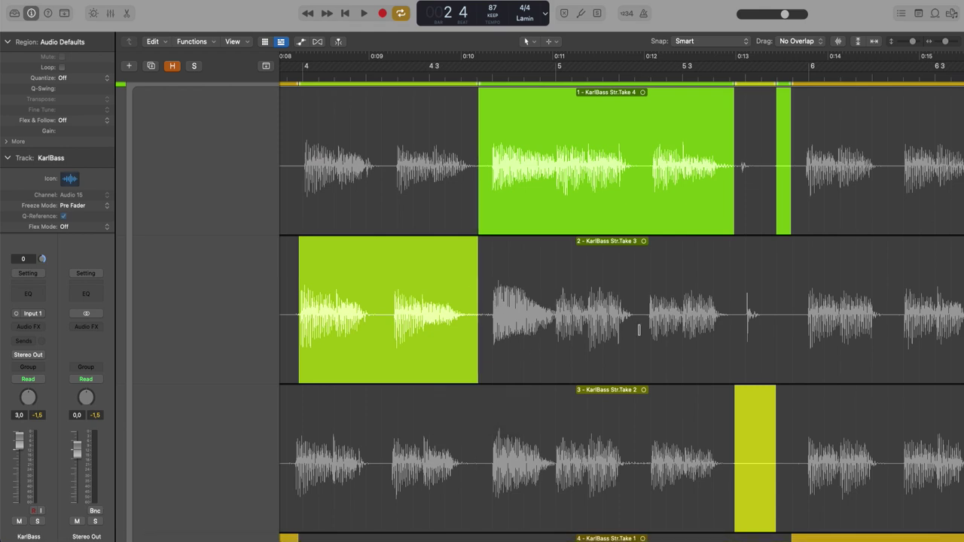
click(640, 331)
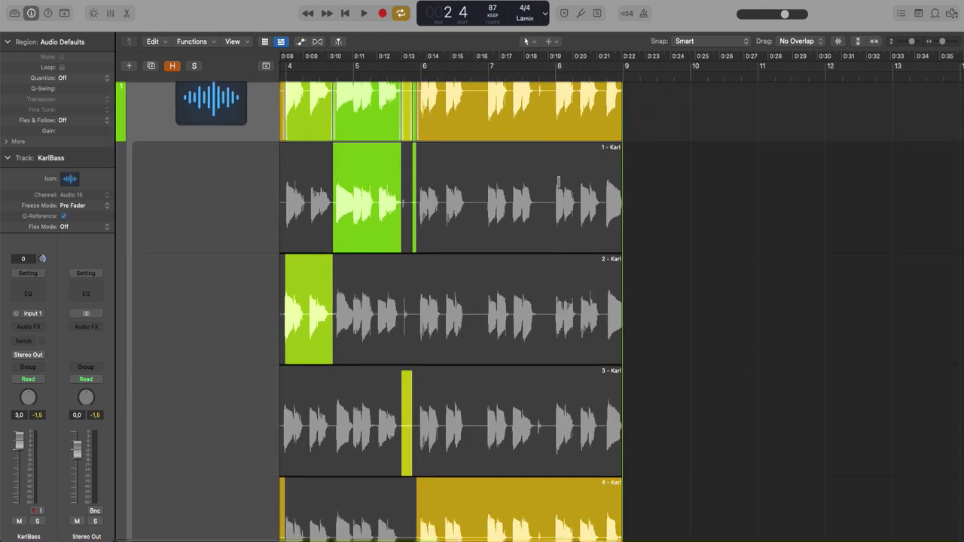
Swipe in Take 4 from just before bar 8 to the end of the KarlBass take folder
drag(551, 185, 641, 194)
scroll(339, 238, up, 3)
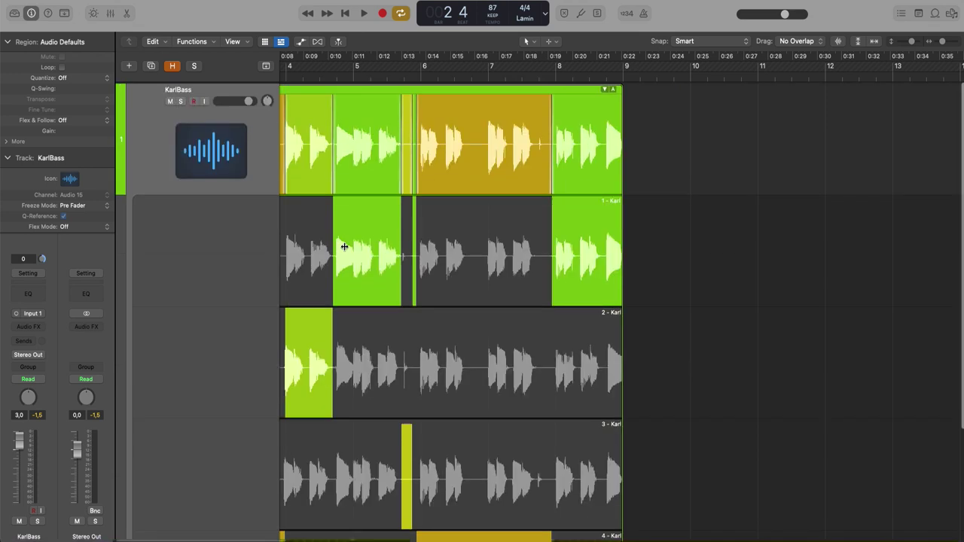
ctrl+alt+click(348, 250)
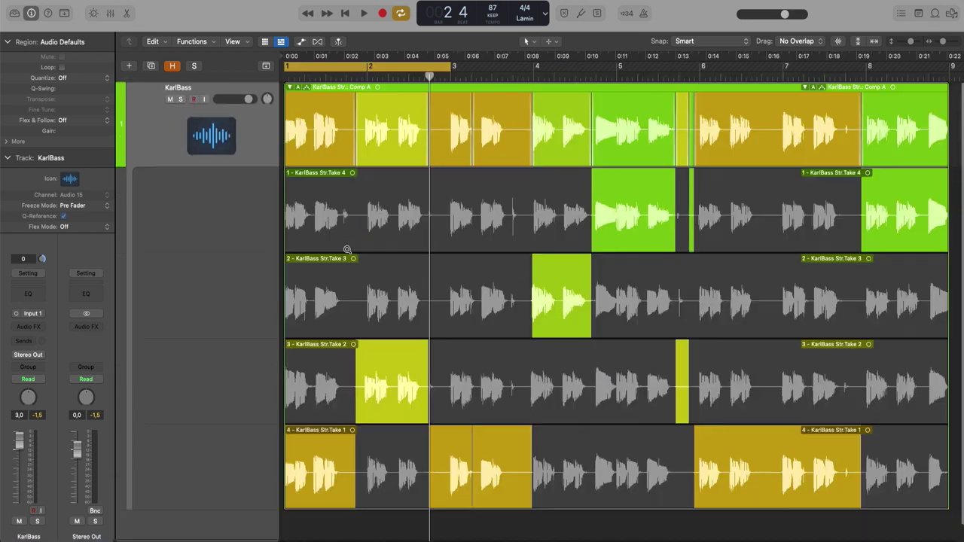
Rename the current KarlBass comp as GOOD
click(299, 89)
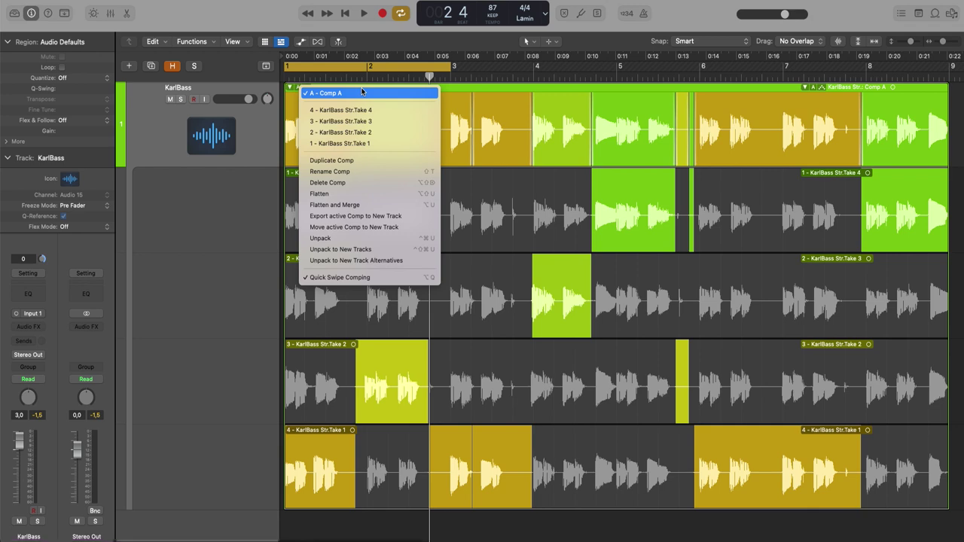
click(350, 172)
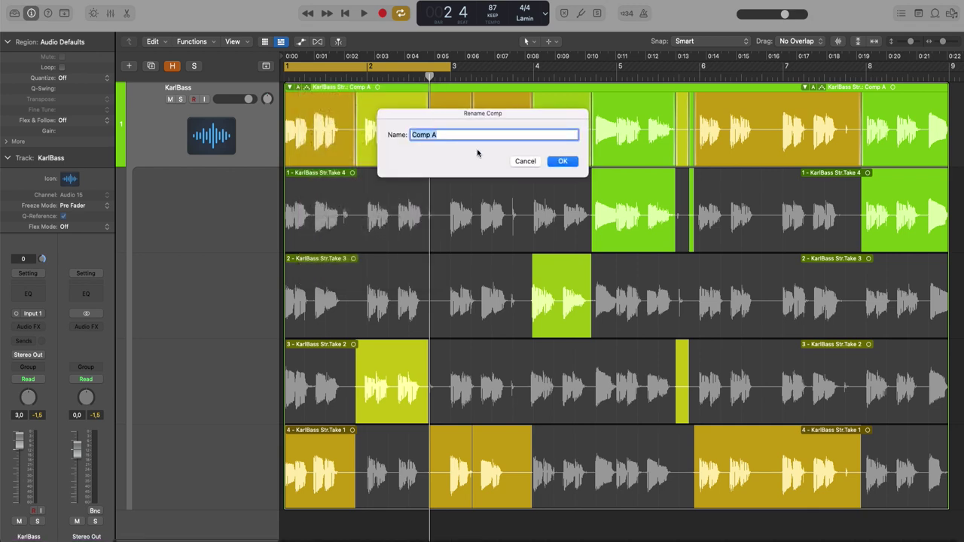
text(GOOD)
key(Return)
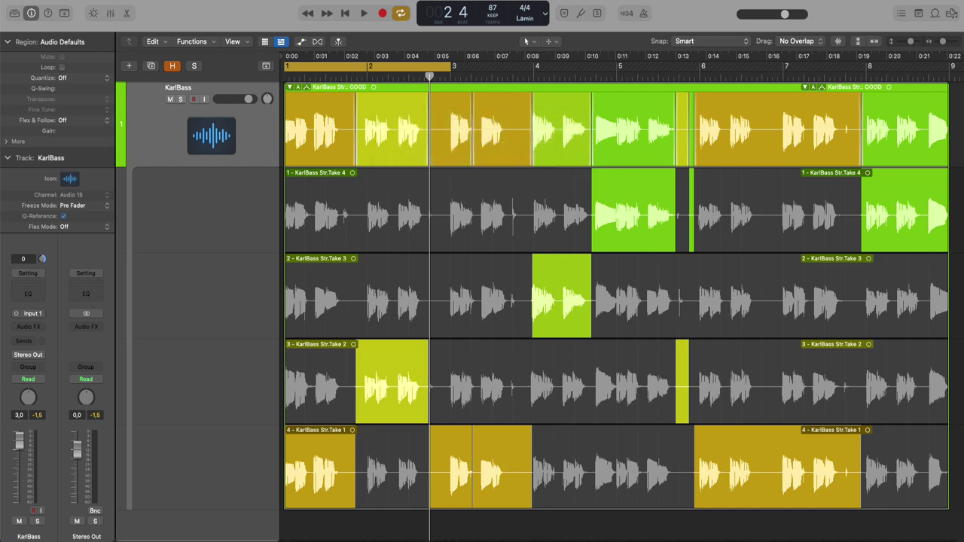
Build a second comp based on Take 2, swiping in Take 3 around bar 3 and Take 4 around bar 7
click(301, 89)
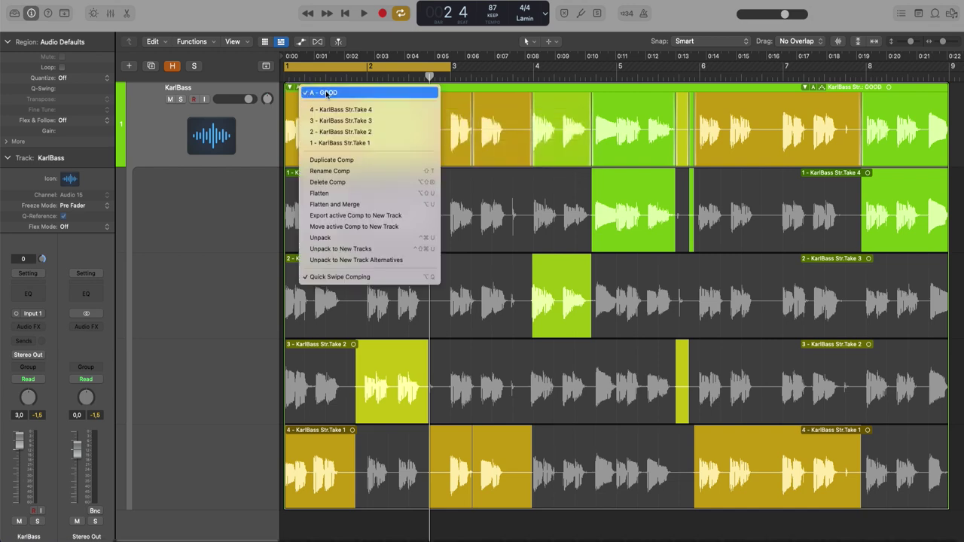
click(360, 132)
drag(439, 298, 524, 300)
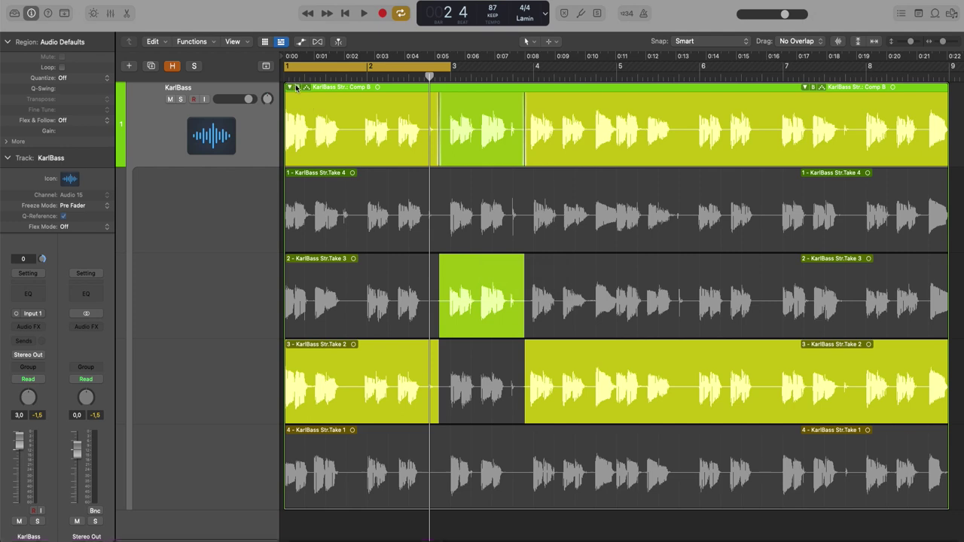
drag(768, 223, 853, 224)
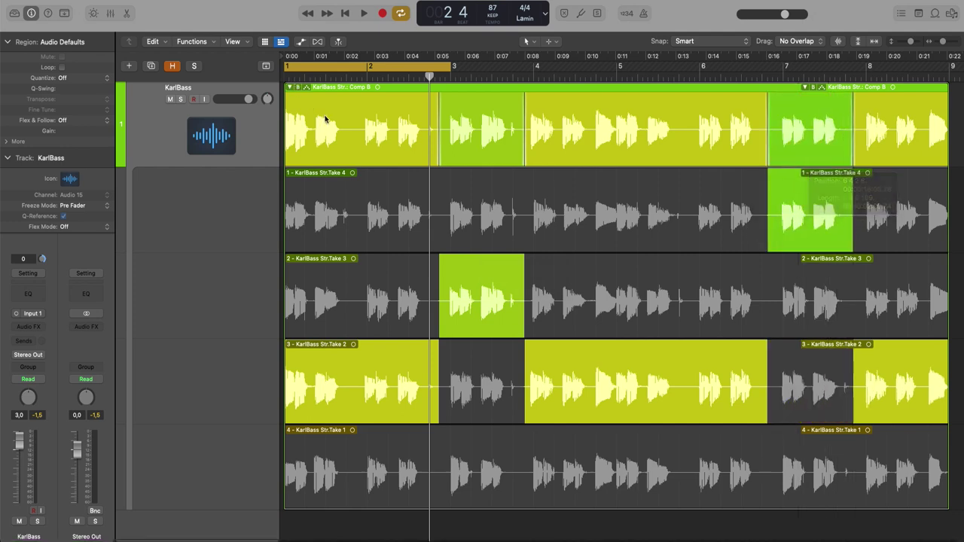
Rename the second KarlBass comp as SO SO
click(297, 87)
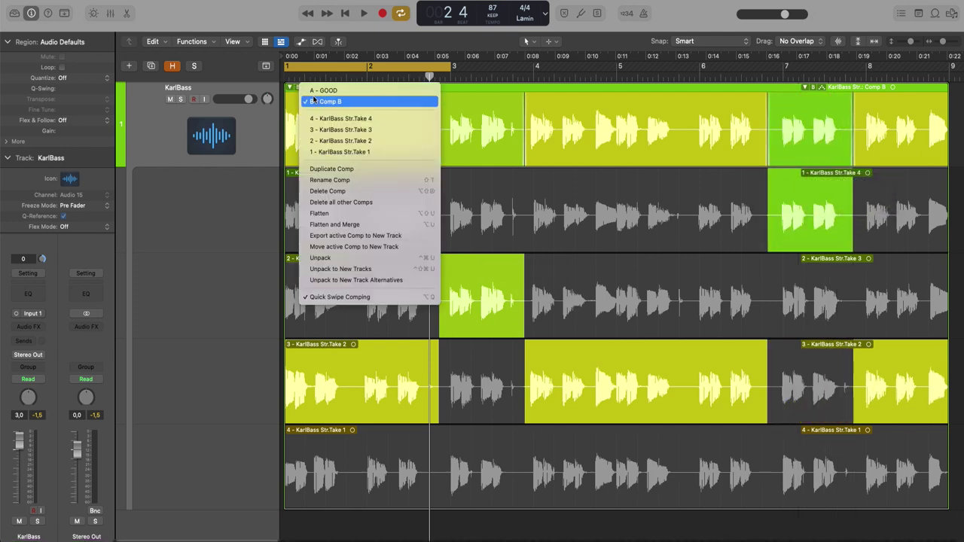
click(346, 180)
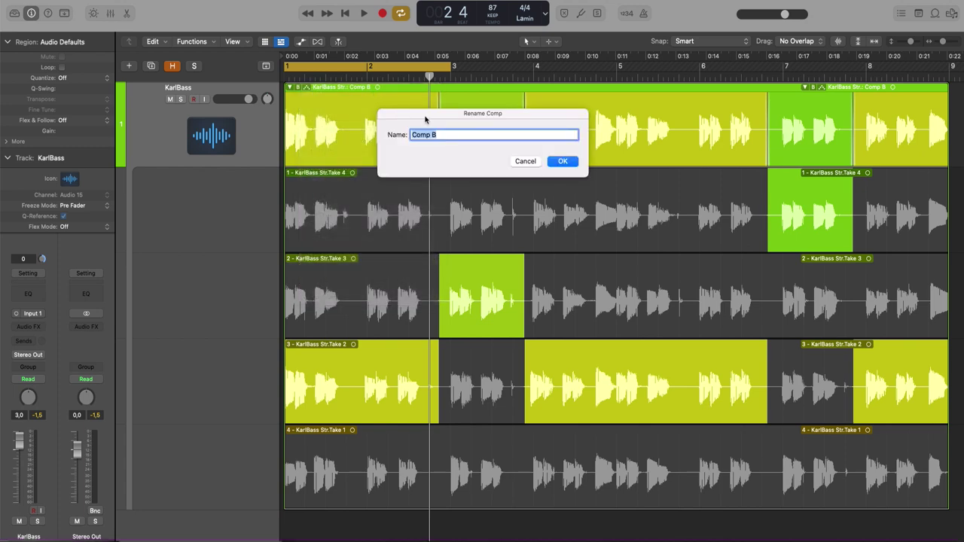
key(Return)
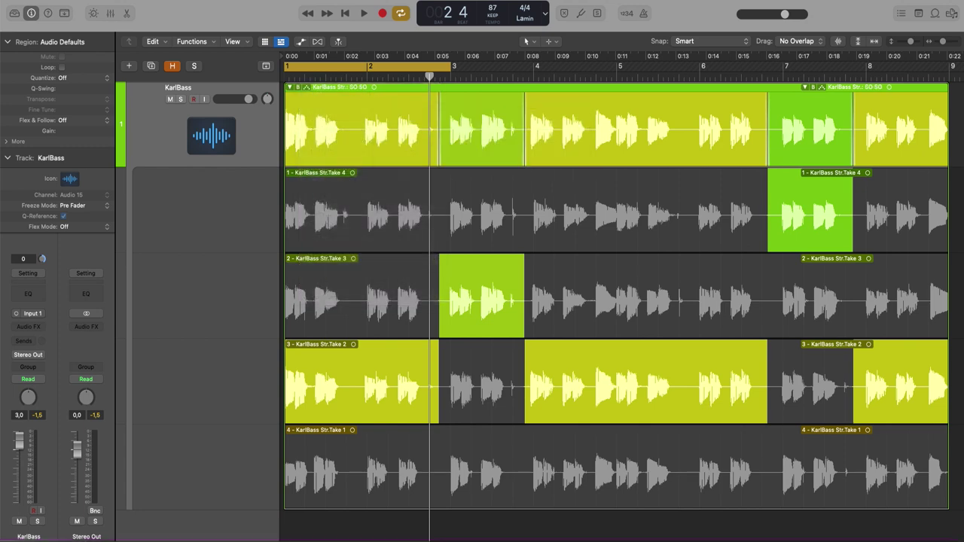
scroll(401, 234, down, 2)
scroll(401, 234, right, 1)
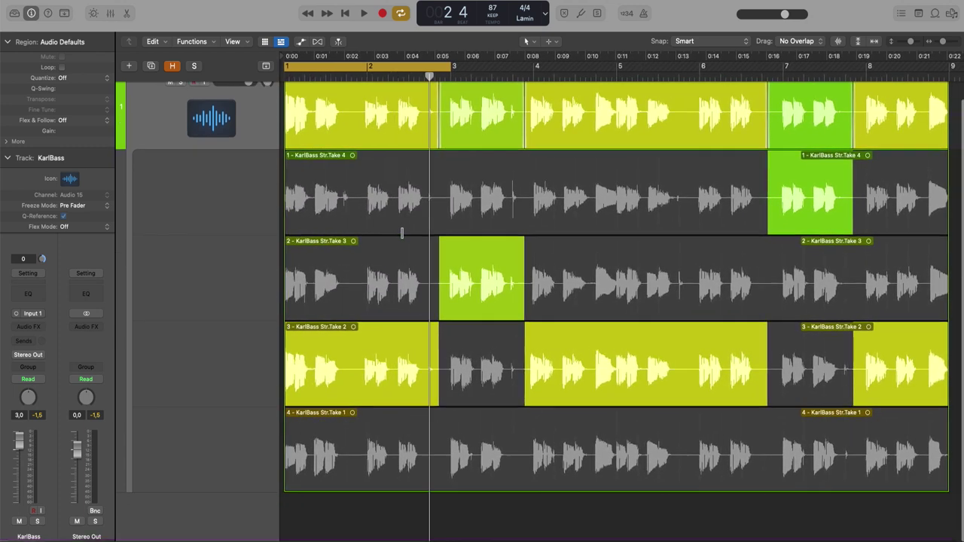
scroll(354, 185, up, 1)
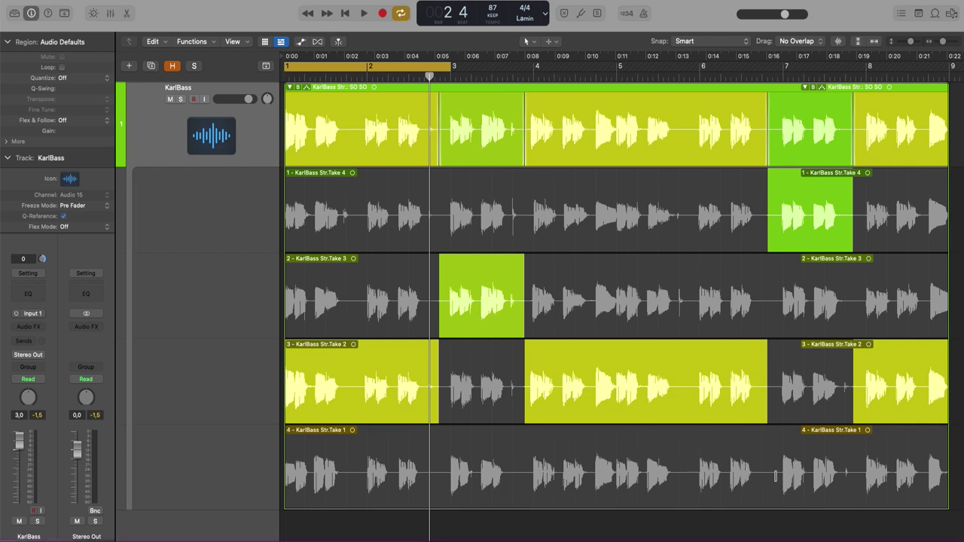
scroll(771, 468, right, 2)
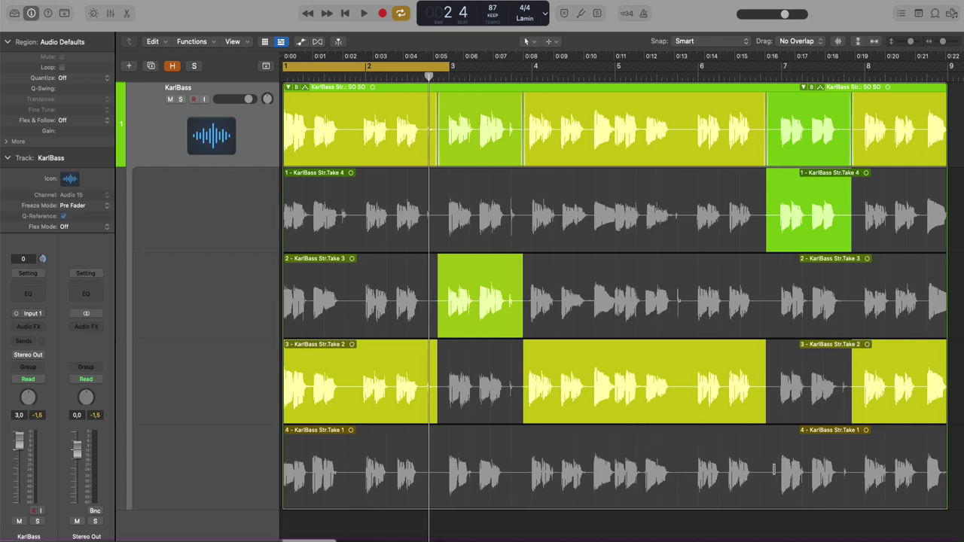
scroll(772, 469, left, 2)
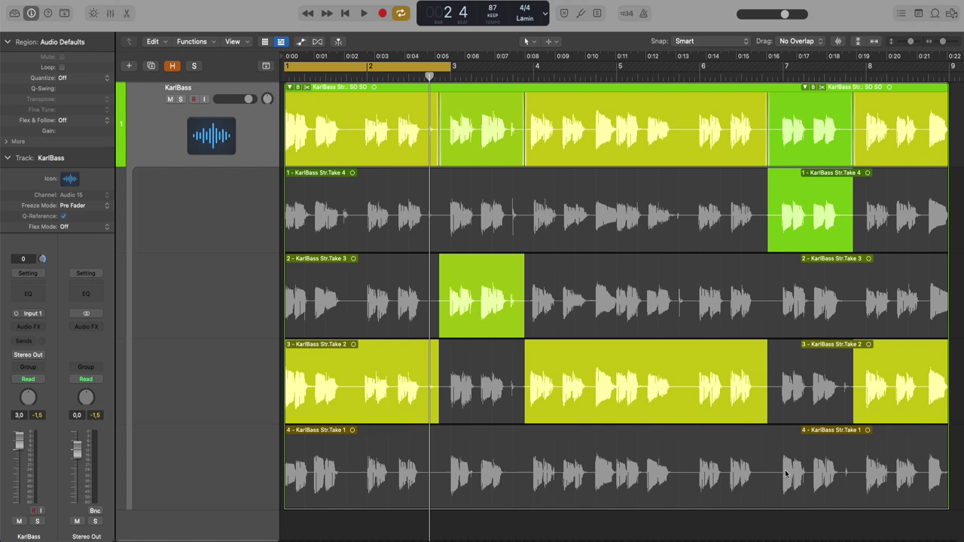
With Quick Swipe Comping turned off, shift Take 1 about one beat later inside the KarlBass take folder
scroll(786, 474, right, 3)
click(572, 453)
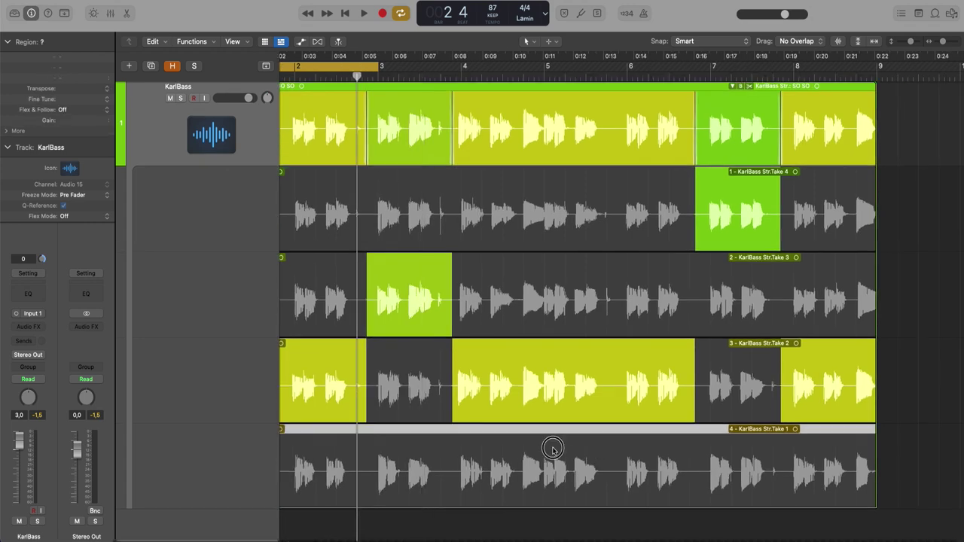
drag(552, 449, 578, 450)
scroll(577, 452, left, 3)
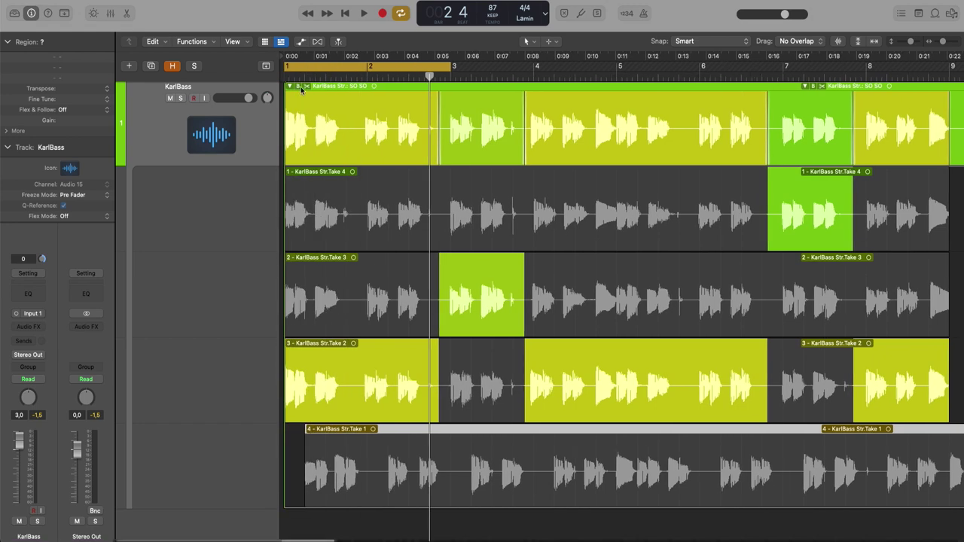
With Quick Swipe Comping turned back on, swipe the shifted Take 1 in around bar 7 and Take 4 around bar 2 of the SO SO comp
drag(778, 468, 860, 473)
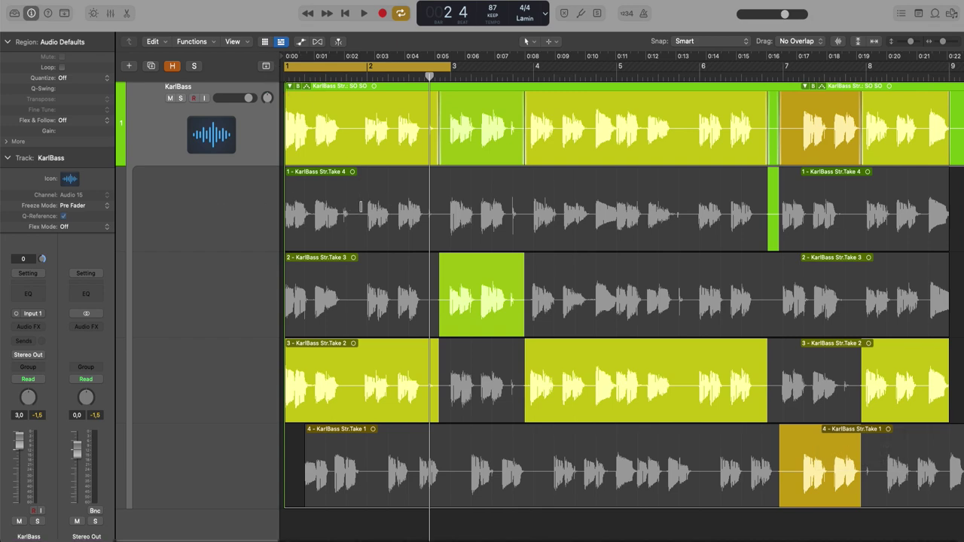
drag(361, 207, 439, 215)
Build a third comp based on Take 2, swiping in Take 3 around bar 6 and Take 4 around bar 2
click(297, 87)
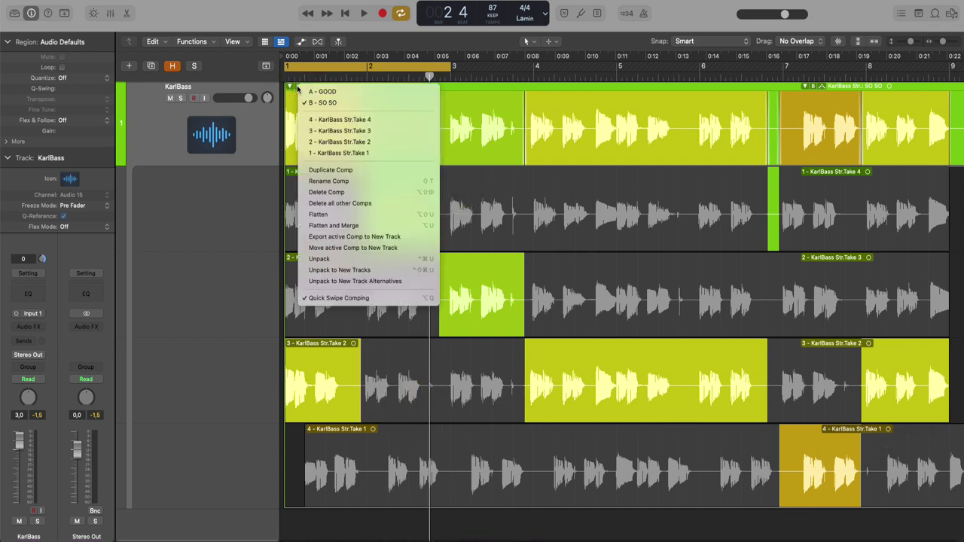
click(354, 142)
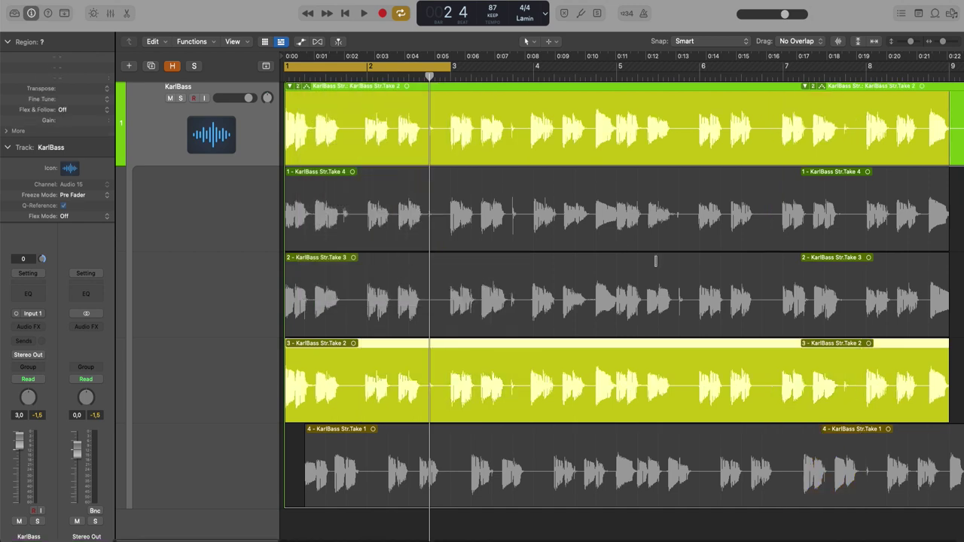
drag(691, 293, 773, 296)
drag(364, 211, 443, 212)
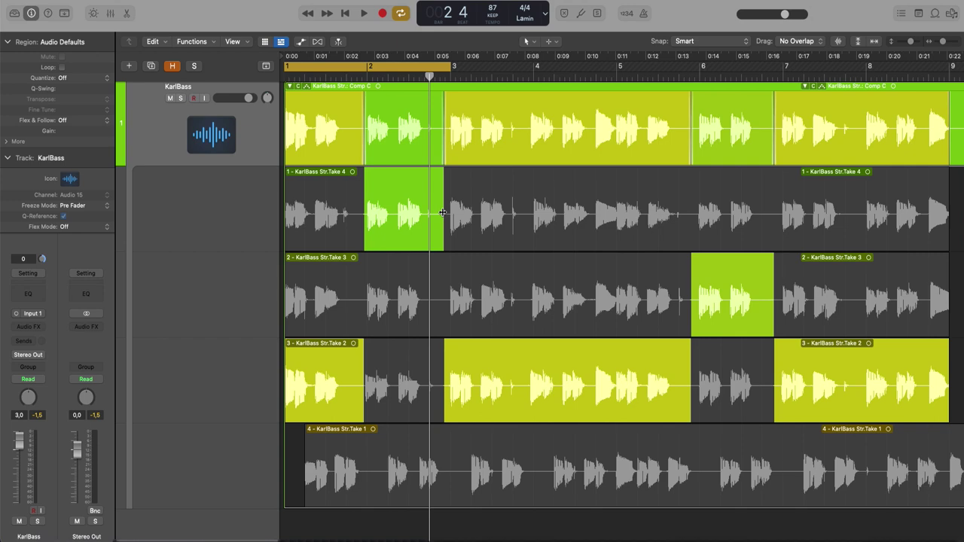
Flatten Comp C of the KarlBass take folder into separate regions, turn off Cycle mode, and undo the flattening
click(290, 86)
click(290, 87)
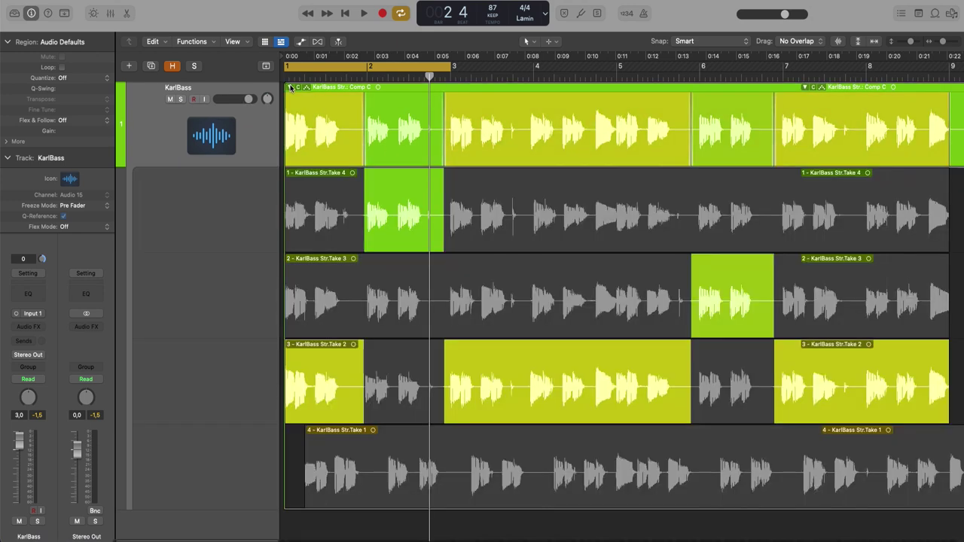
click(297, 88)
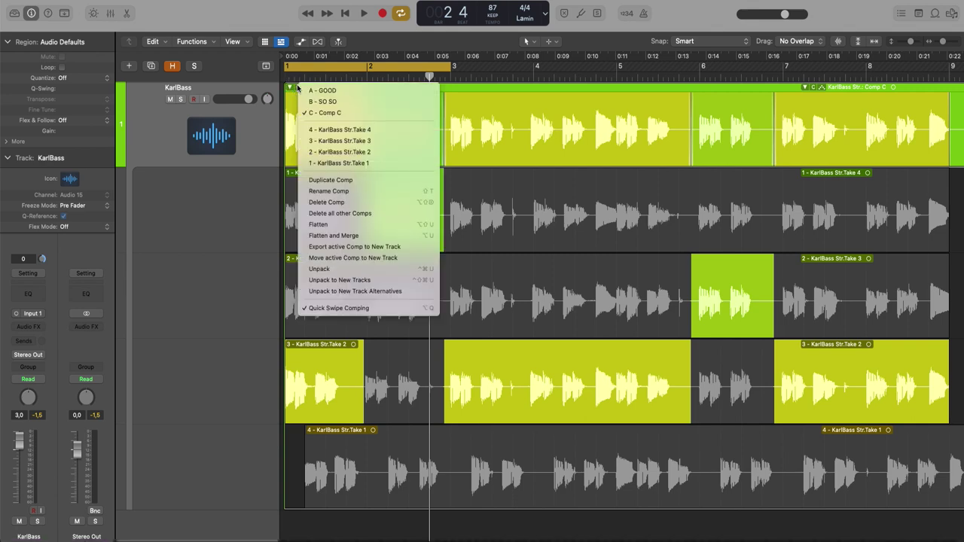
click(388, 225)
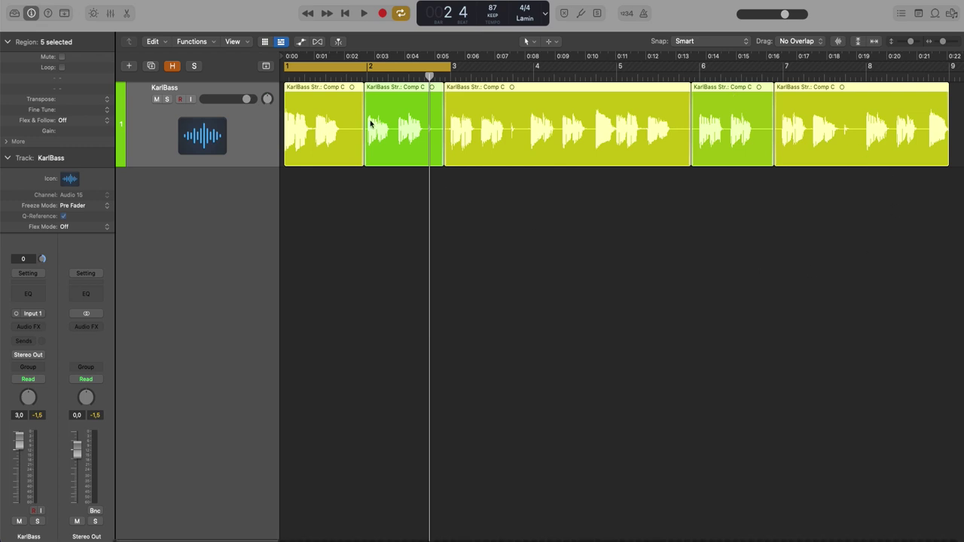
click(424, 68)
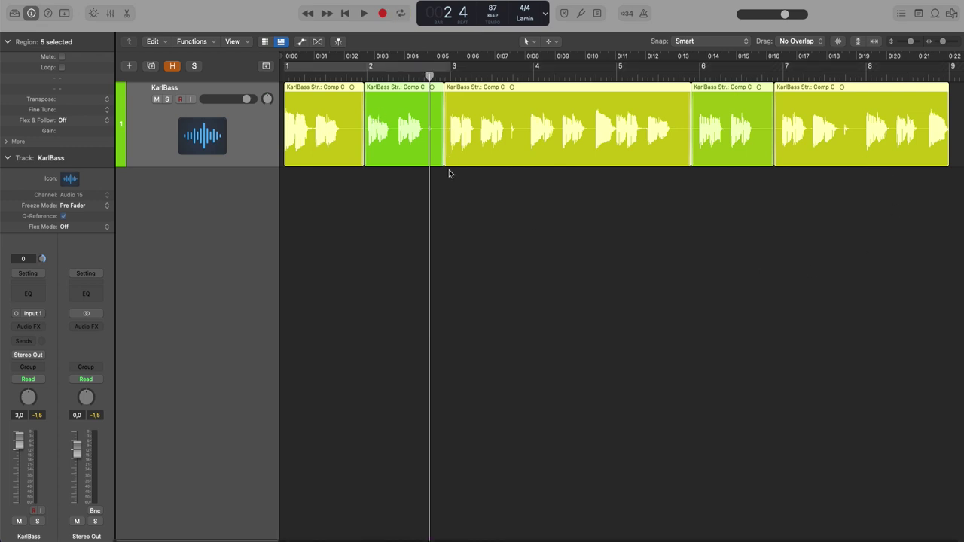
key(super+z)
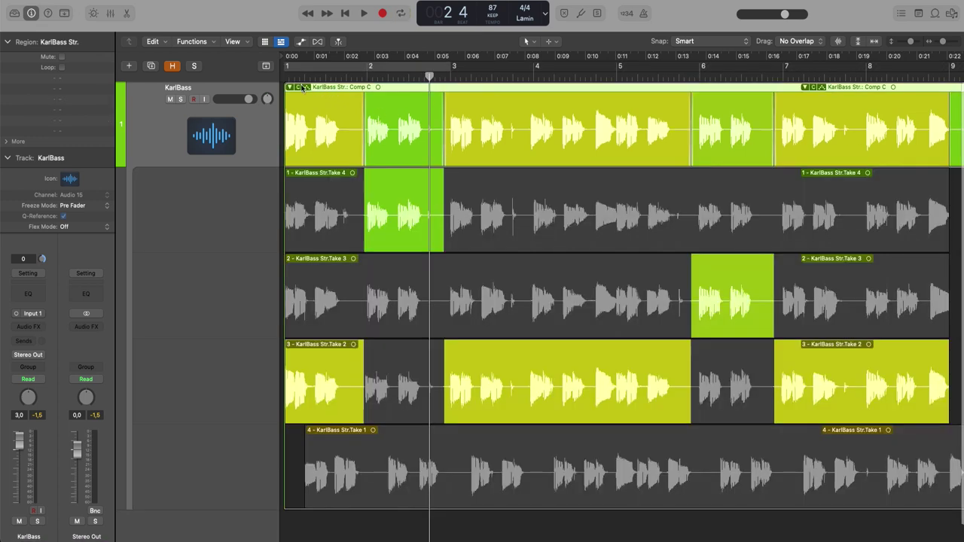
Flatten and merge Comp C into one audio region, view its file in the project's audio list, and undo the merge
click(299, 88)
click(386, 238)
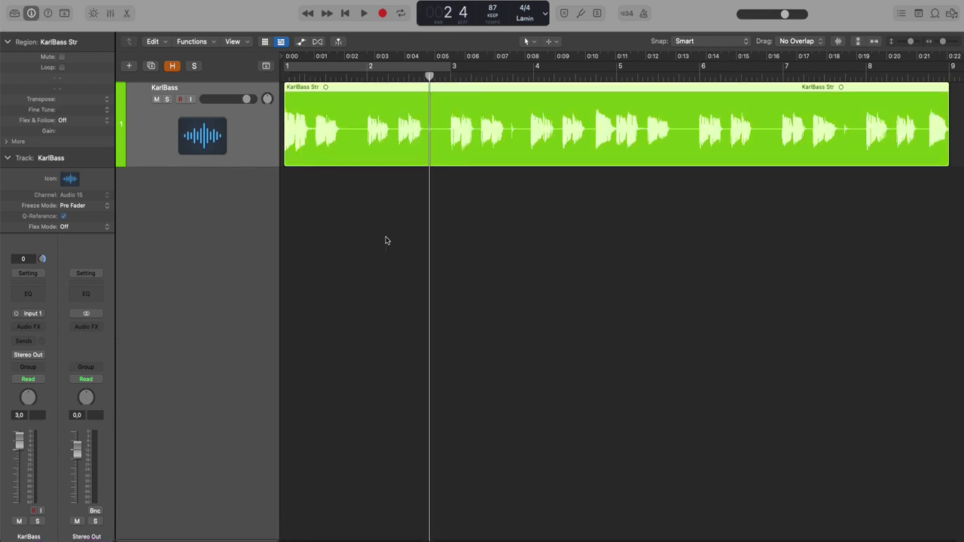
click(951, 13)
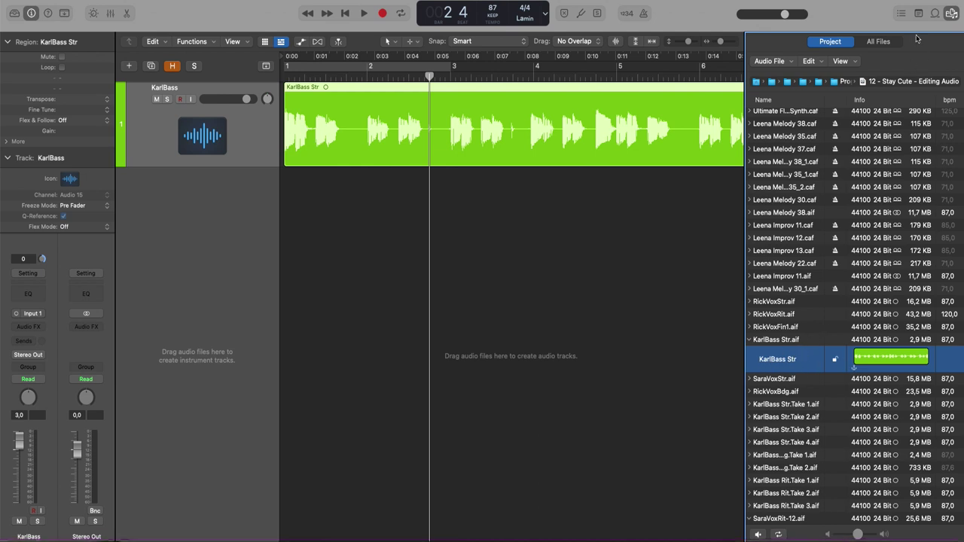
click(953, 12)
key(super+z)
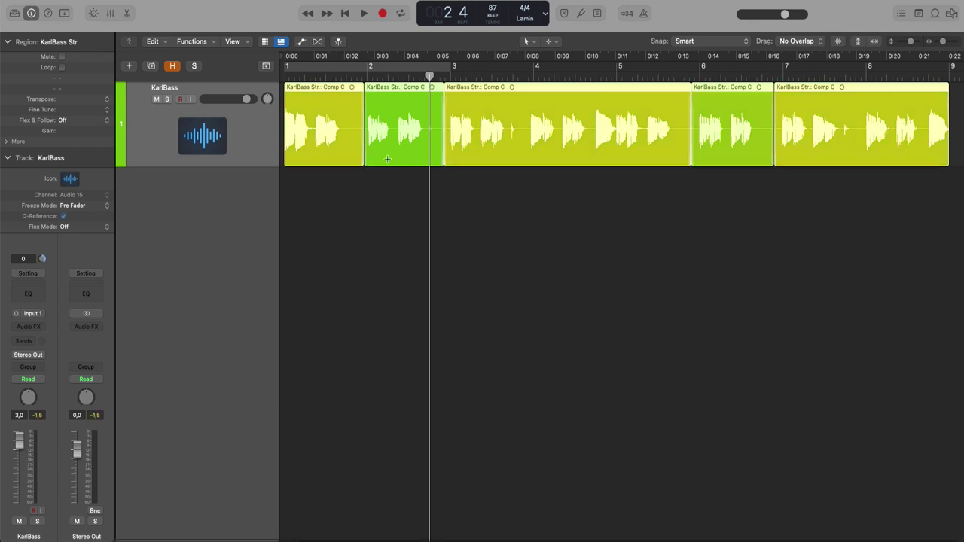
key(super+z)
Rework Comp C by swiping in Take 4 around bar 3, Take 3 around bar 4, Take 2 around bar 5 and Take 1 around bar 2
click(517, 216)
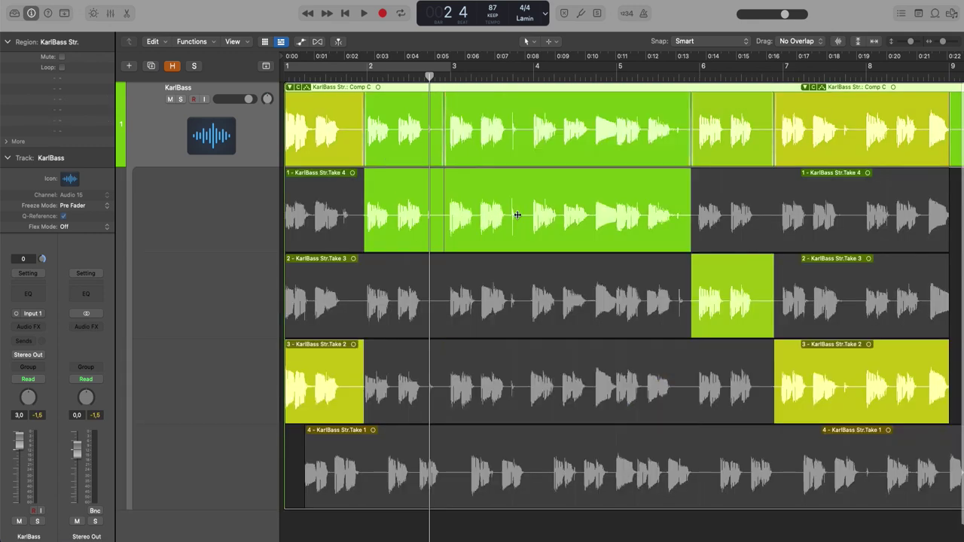
drag(519, 294, 576, 297)
drag(591, 400, 663, 395)
drag(421, 469, 358, 467)
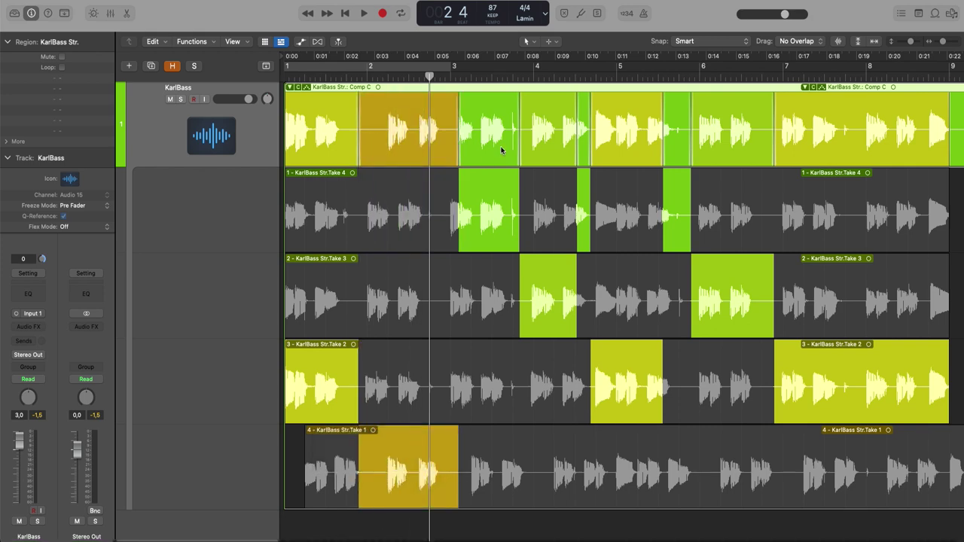
Inspect the crossfade between the Take 4 and Take 3 sections just before bar 4 of Comp C
drag(556, 107, 475, 211)
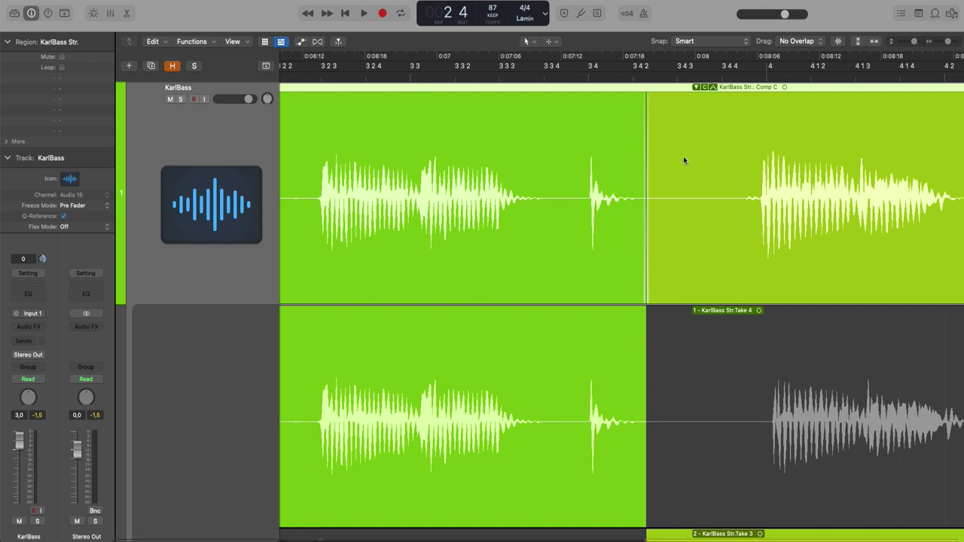
drag(683, 156, 579, 332)
click(556, 319)
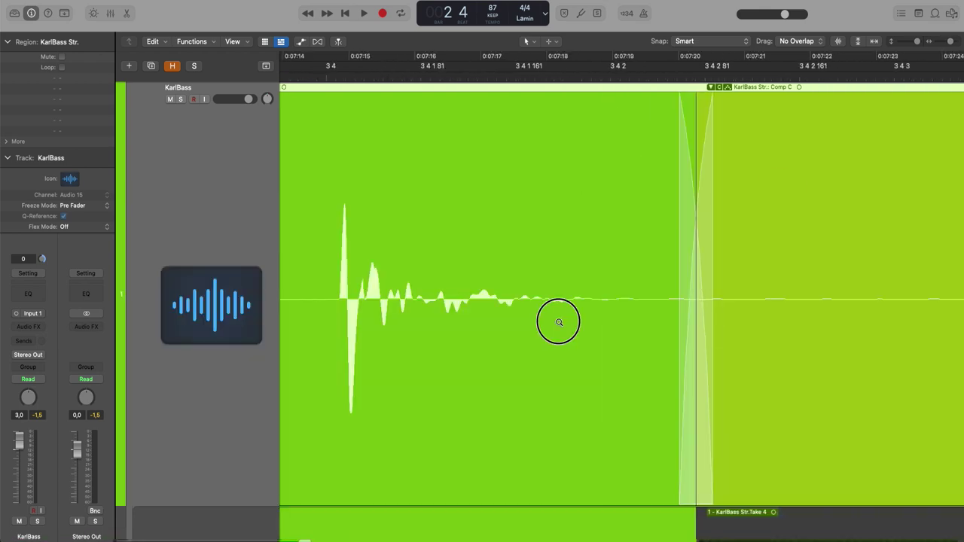
click(536, 325)
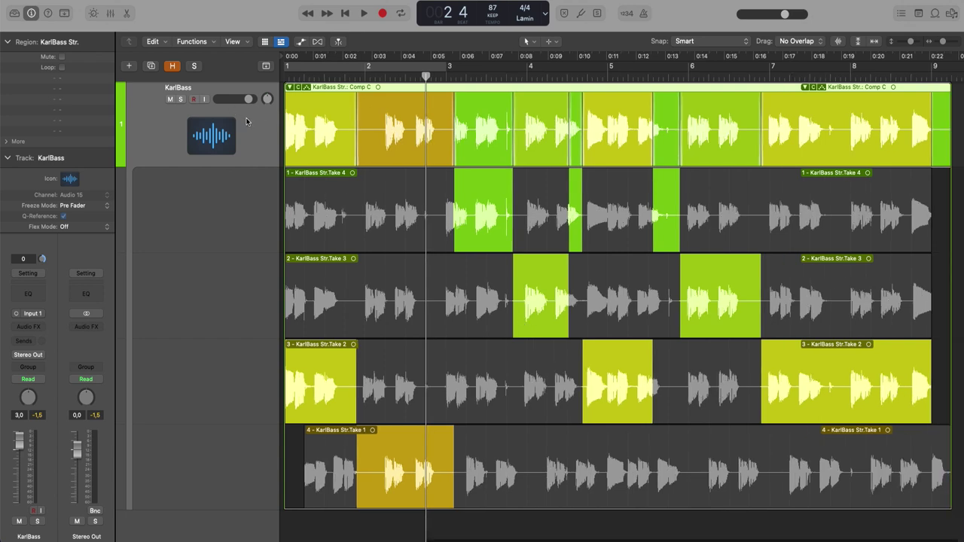
Reveal the hidden tracks and delete the KarlBass take folder together with its track
key(h)
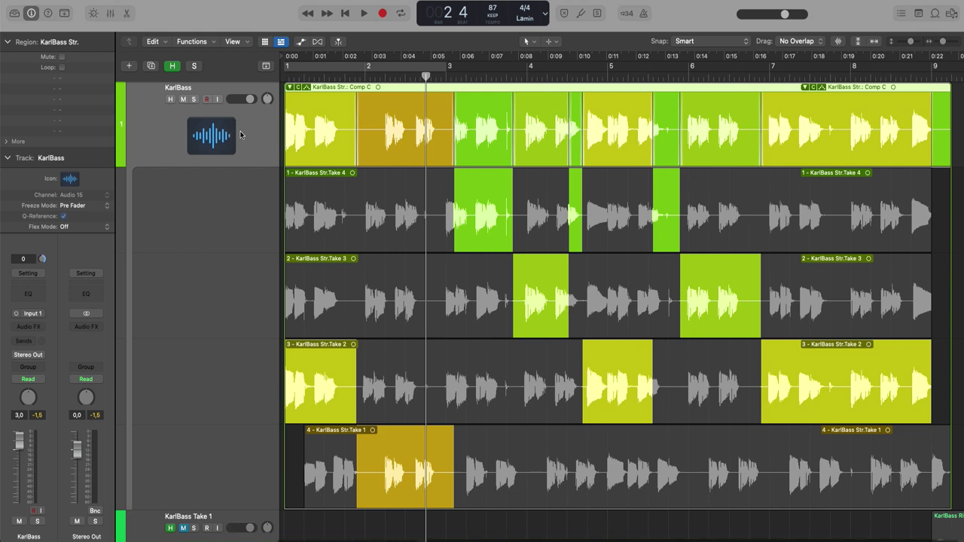
key(Delete)
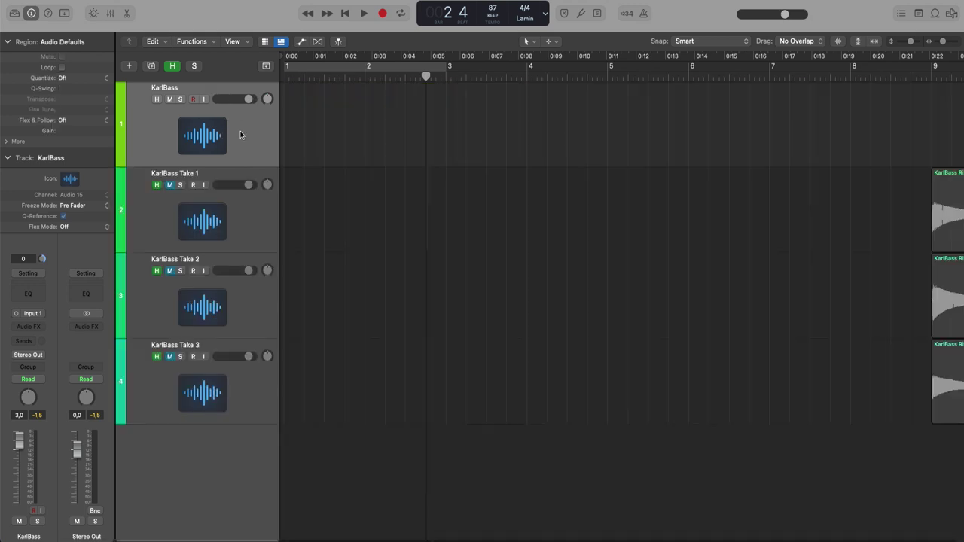
key(super+BackSpace)
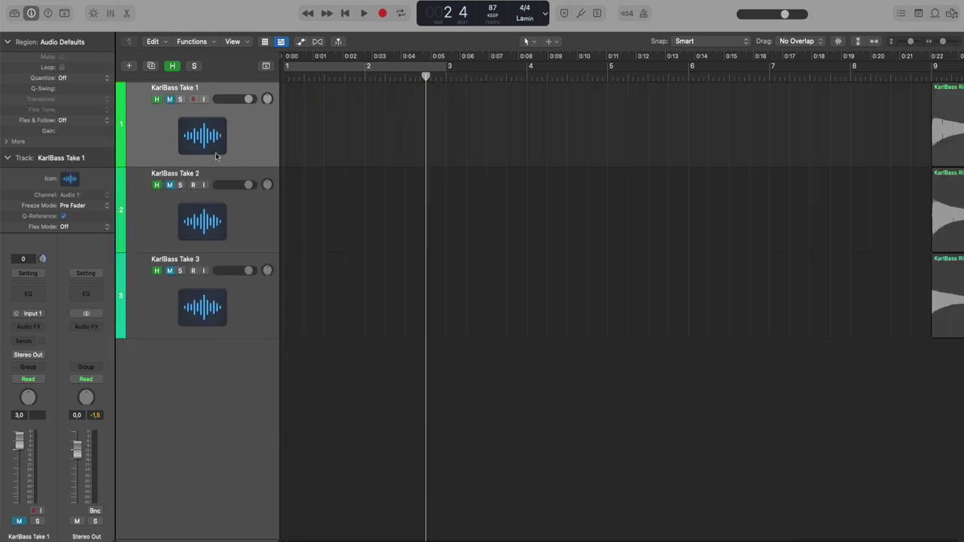
Remove the hide flag from the KarlBass Take 1, Take 2 and Take 3 tracks and unmute them
drag(157, 99, 157, 277)
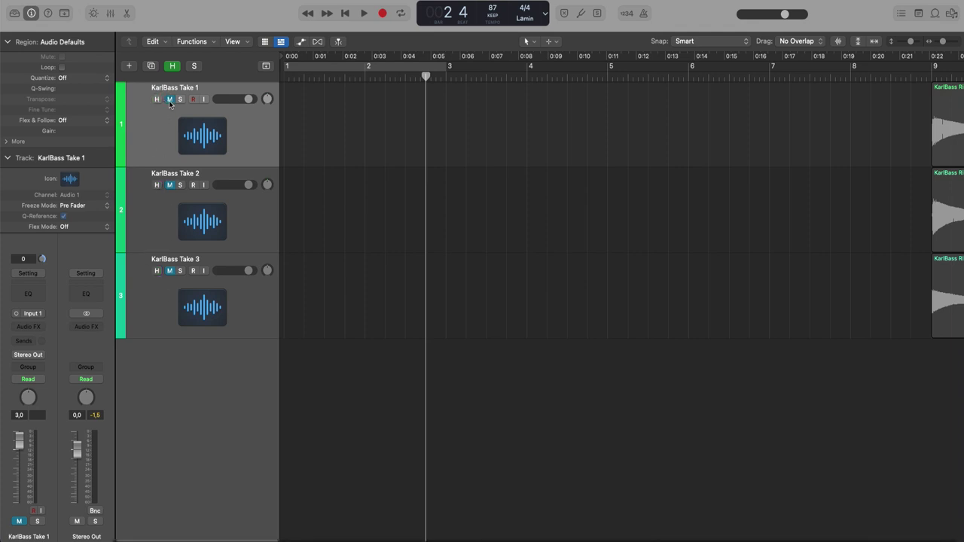
key(super+a)
key(z)
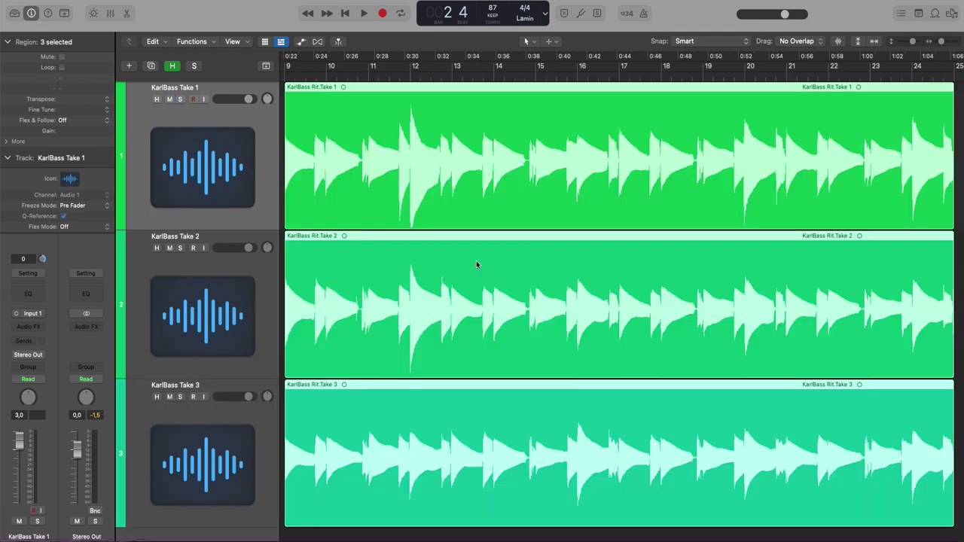
key(z)
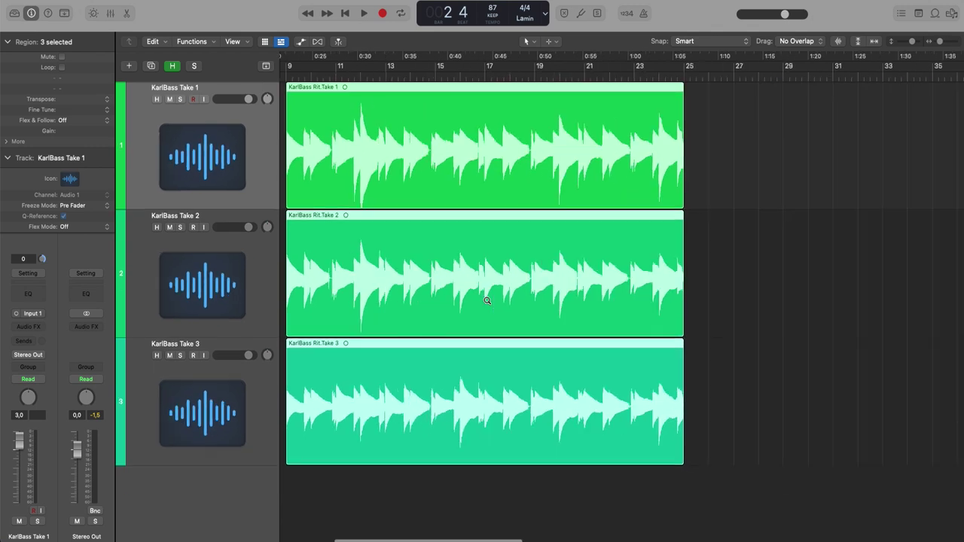
click(632, 296)
click(226, 146)
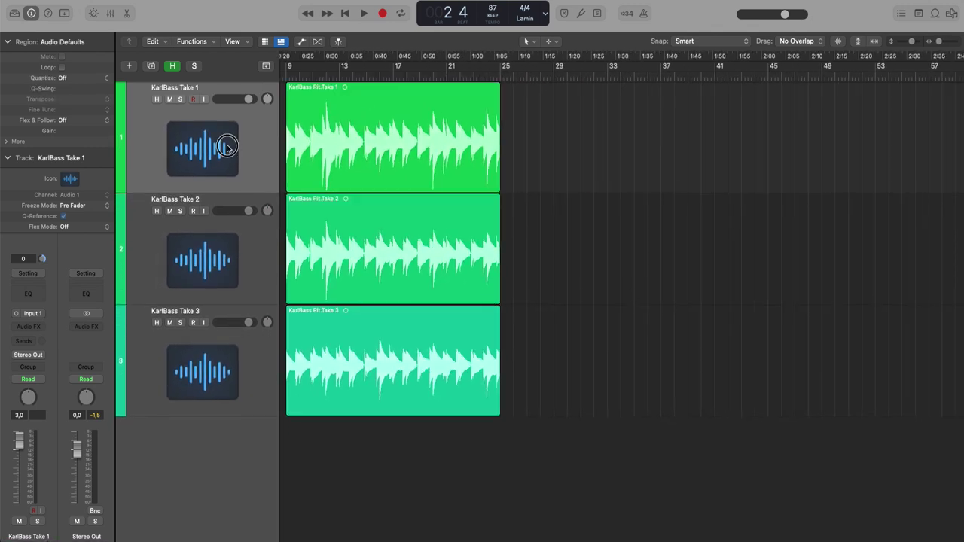
click(241, 248)
shift+click(240, 356)
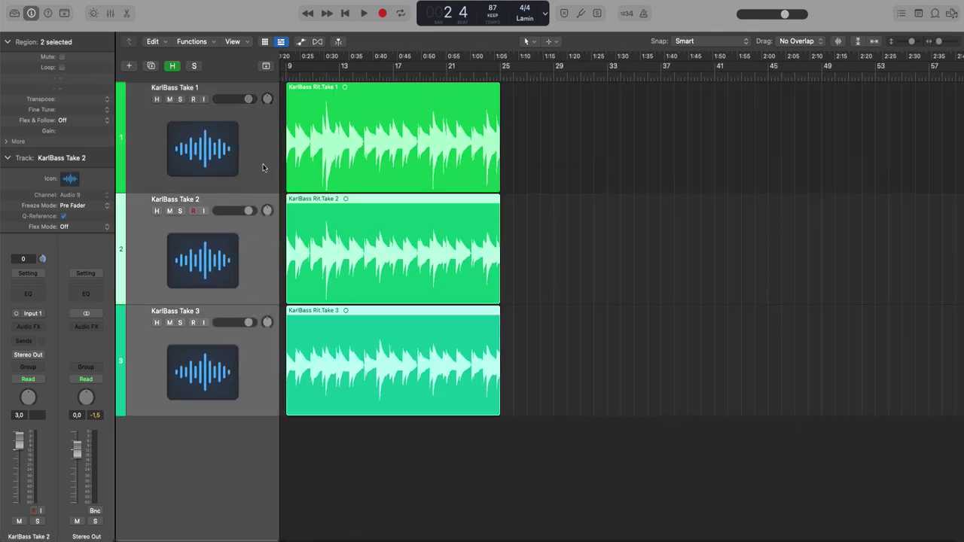
click(263, 164)
click(626, 226)
click(194, 260)
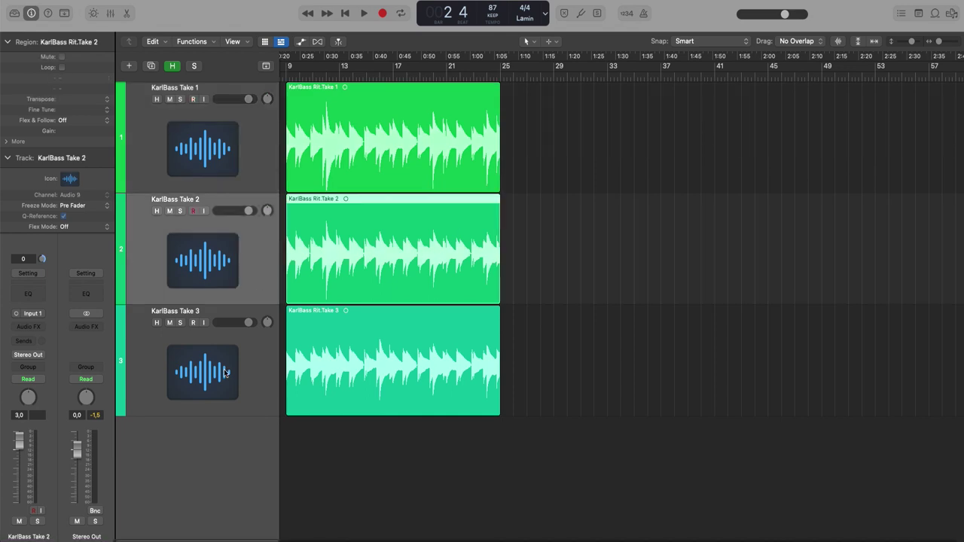
click(225, 372)
Select the regions on the three KarlBass Take tracks and pack them into one take folder
scroll(539, 173, left, 3)
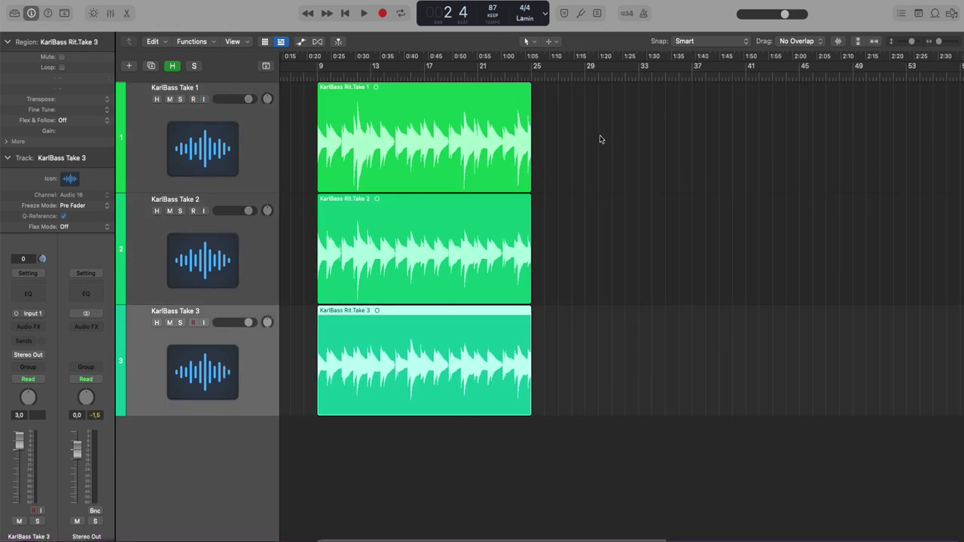
drag(601, 135, 421, 385)
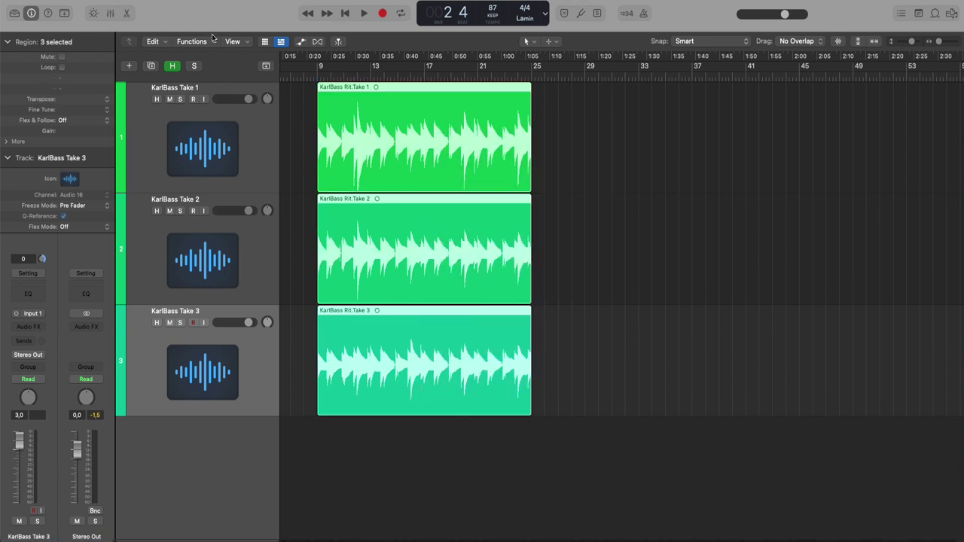
click(214, 42)
mouse_move(239, 393)
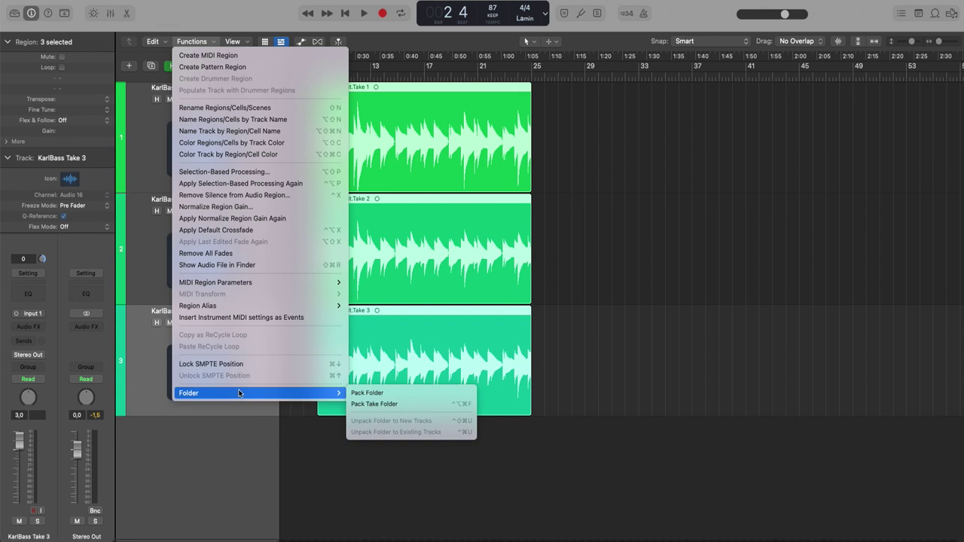
click(415, 403)
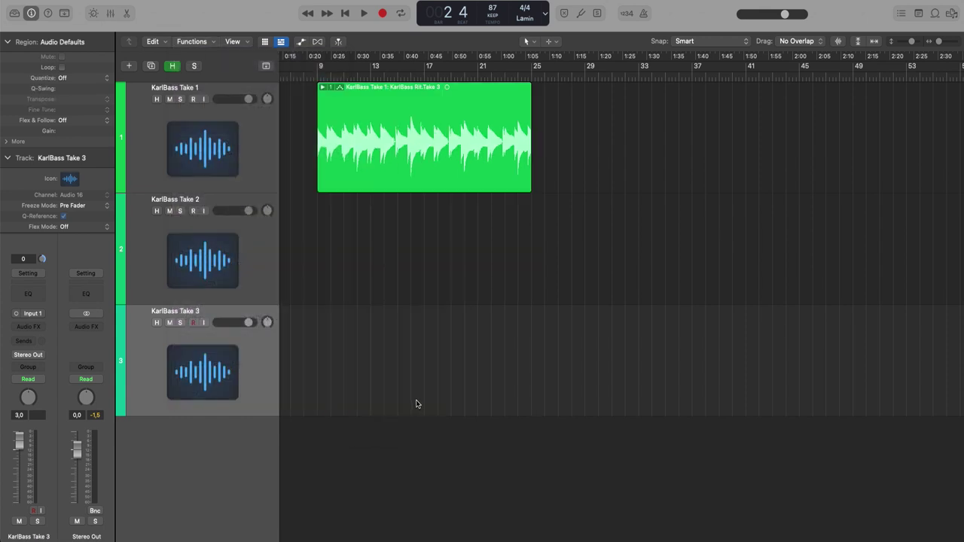
Expand the take folder and comp Take 3 with Take 2 around bar 14 and Take 1 from about mid-bar 15 to the end
click(322, 88)
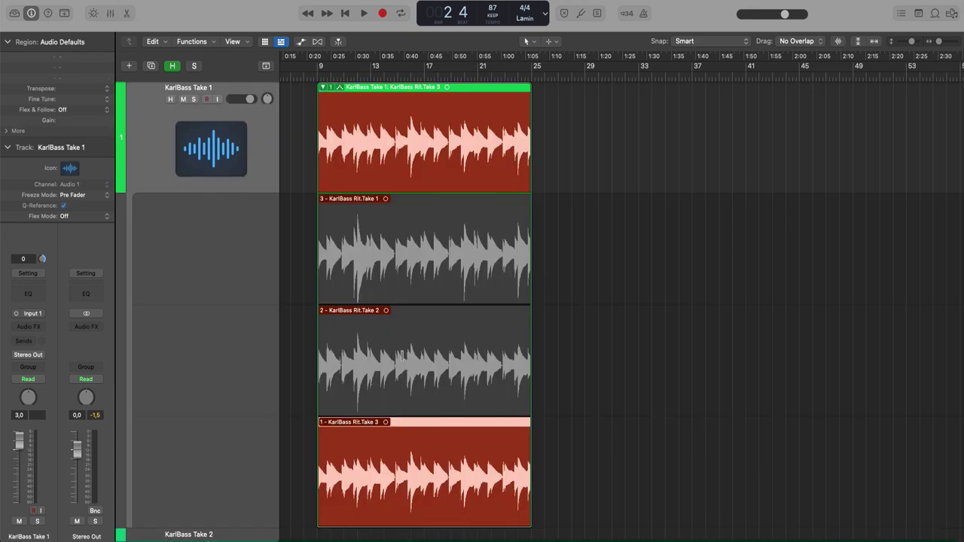
drag(566, 279, 304, 512)
drag(478, 254, 540, 251)
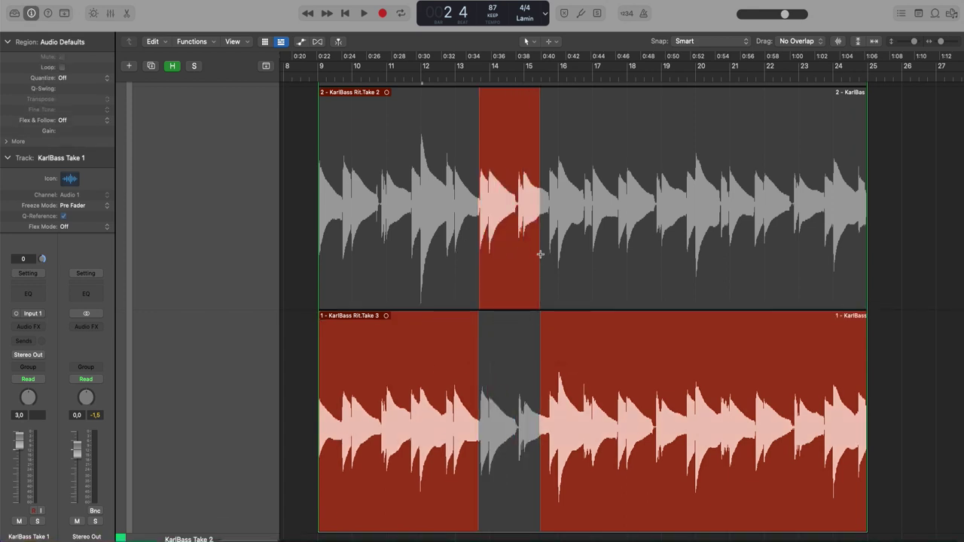
scroll(540, 254, down, 10)
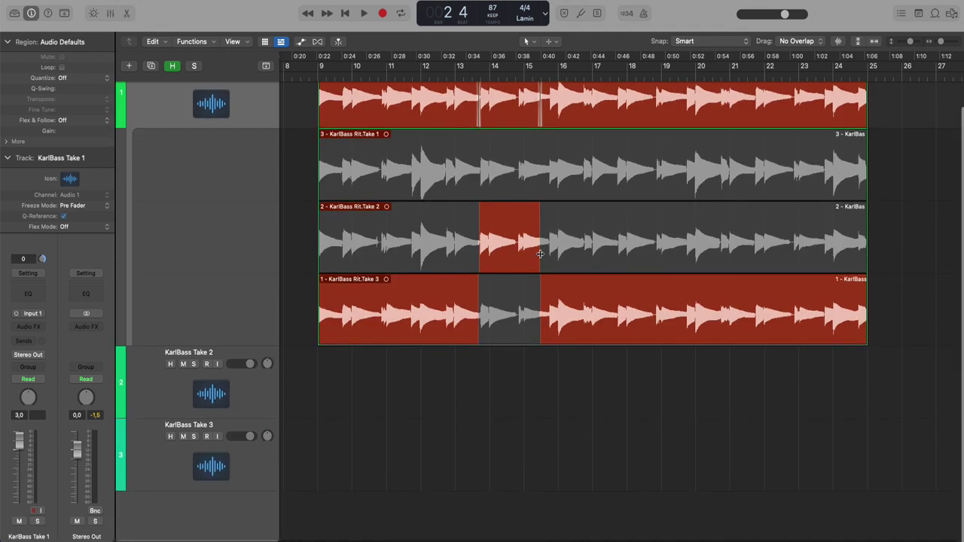
click(541, 158)
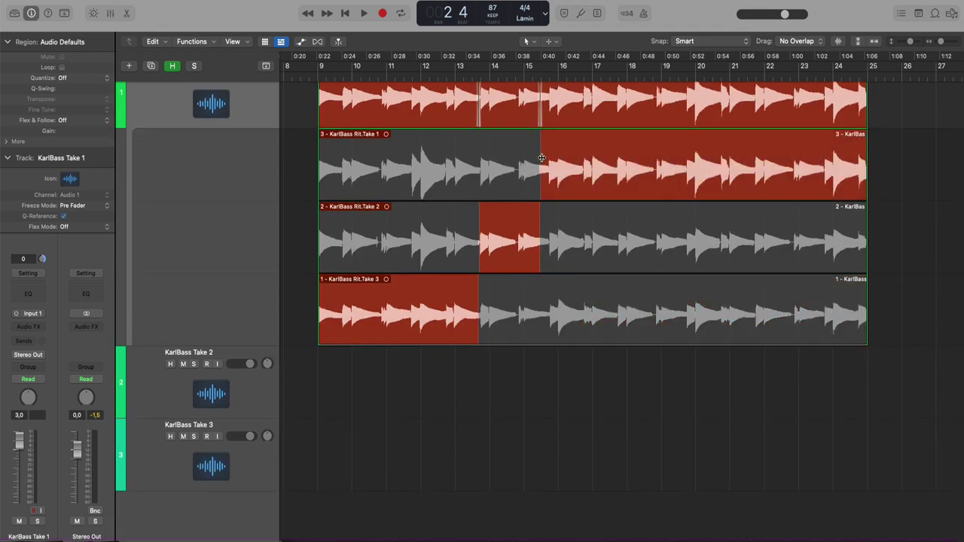
scroll(334, 97, up, 2)
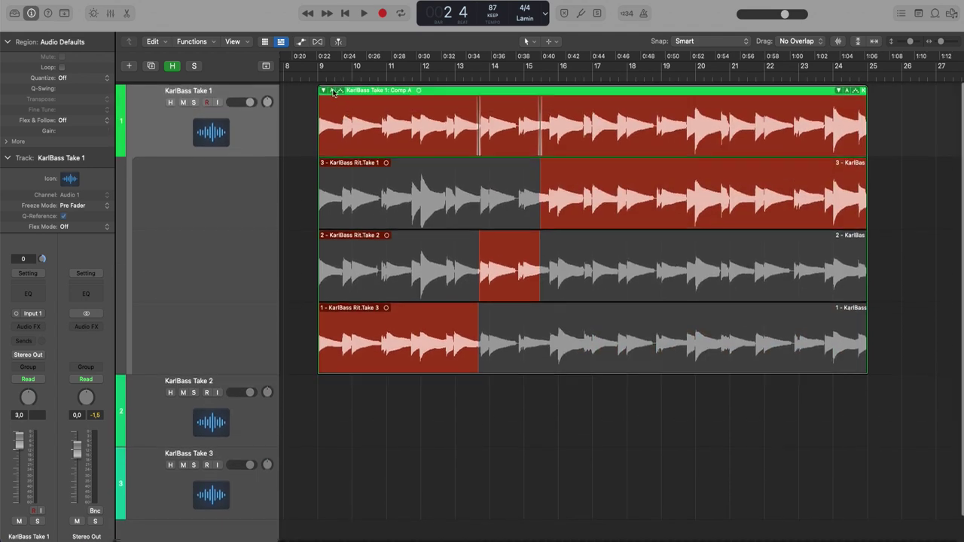
Switch the take folder to Take 3, and color Take 1 magenta and Take 2 yellow
click(334, 91)
click(365, 132)
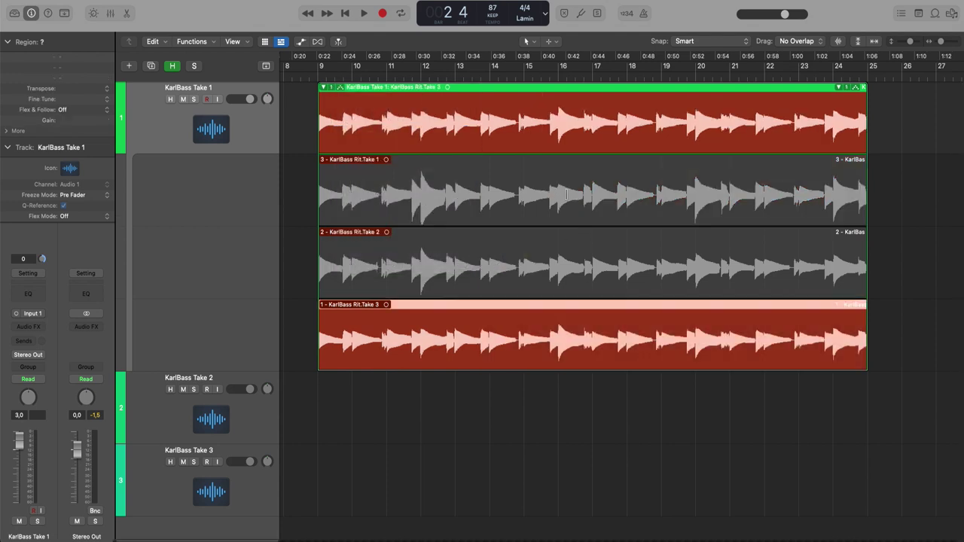
key(alt+c)
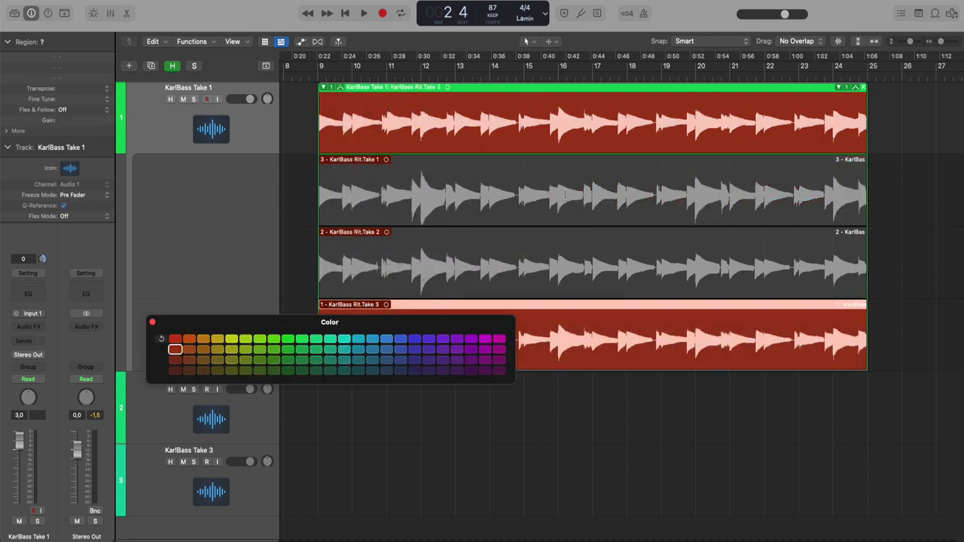
click(565, 195)
click(500, 339)
click(489, 267)
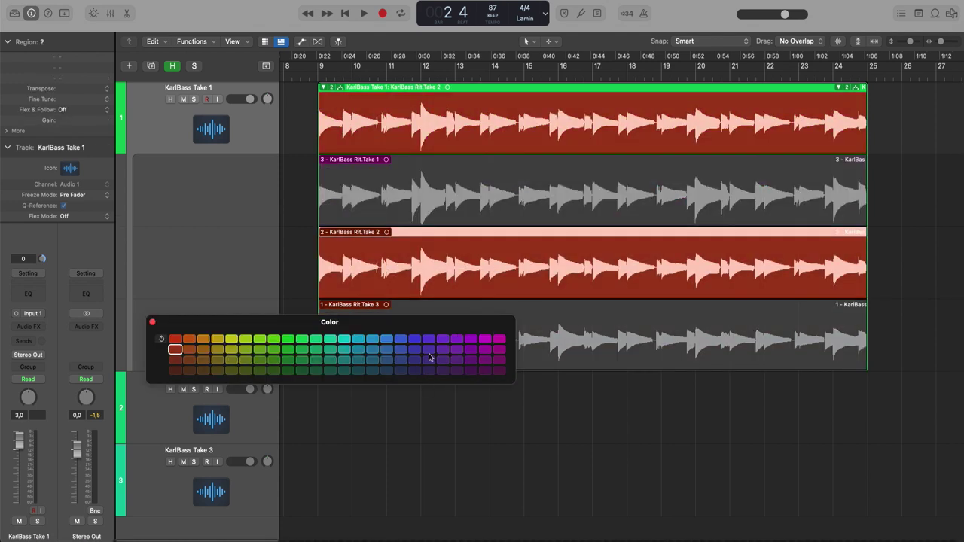
click(231, 339)
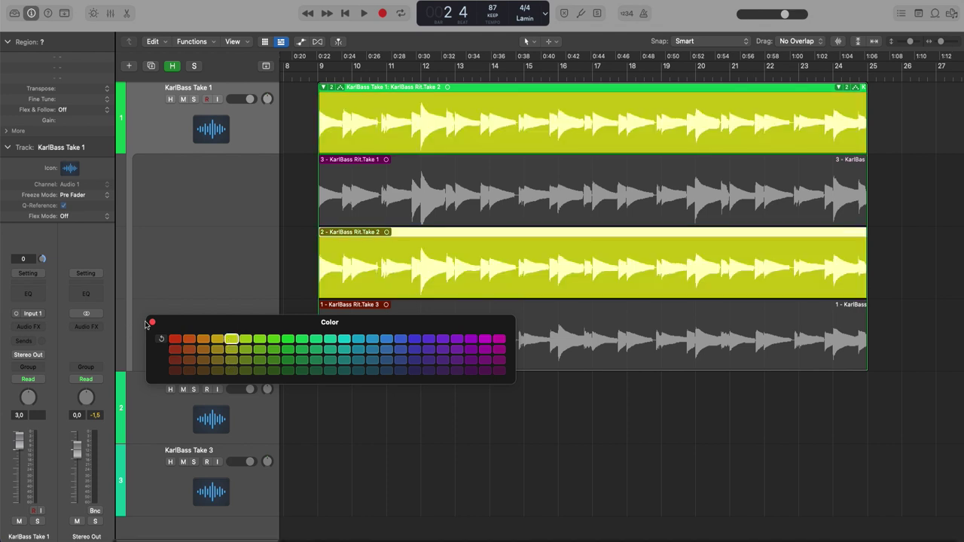
Close the color palette and comp Take 2 with Take 3 from about bar 14.7 to 17 and Take 1 from about bar 18.8 to 21.4
click(151, 322)
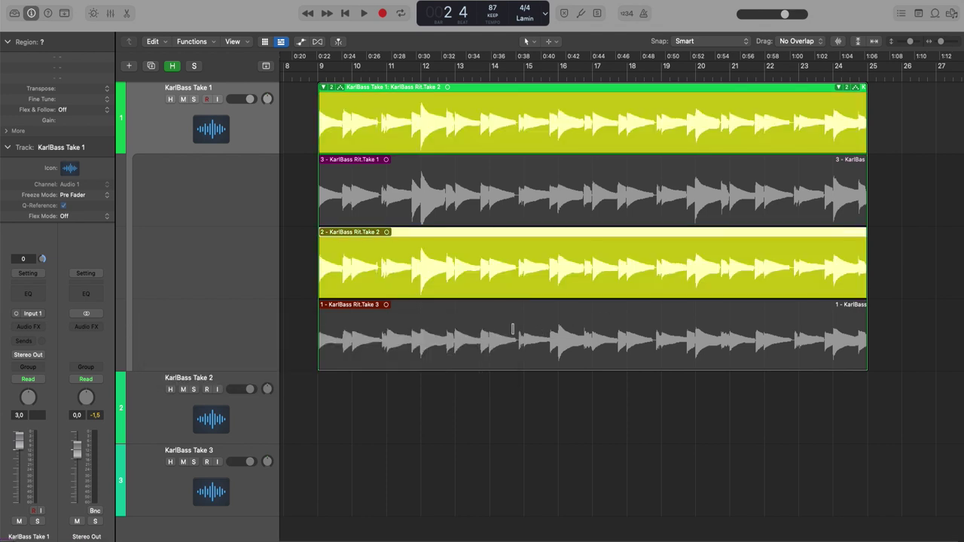
drag(513, 330, 593, 332)
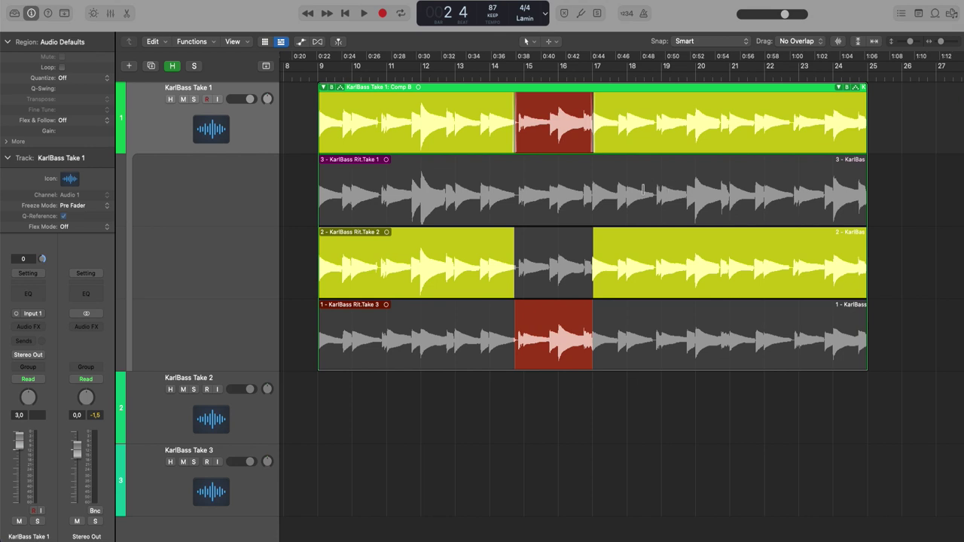
drag(656, 189, 744, 189)
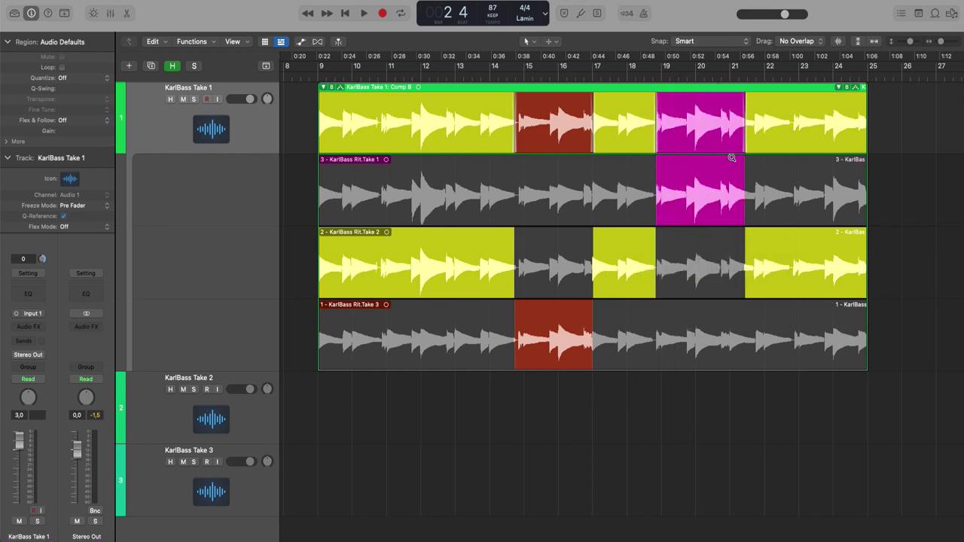
Shift the starts of the Take 1 section near bar 18.8 and the Take 3 section near bar 14.7 slightly later, before the next notes
drag(690, 167, 622, 313)
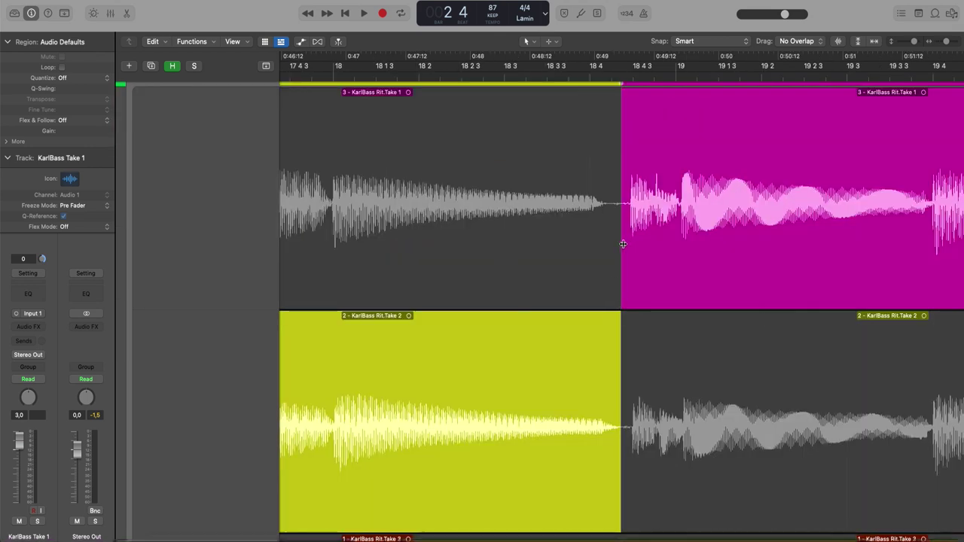
drag(623, 243, 625, 242)
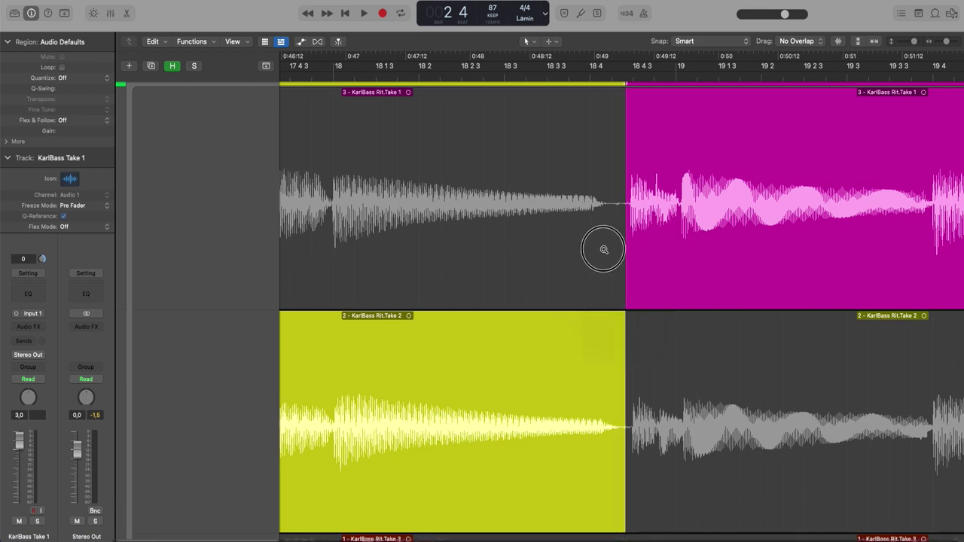
click(603, 249)
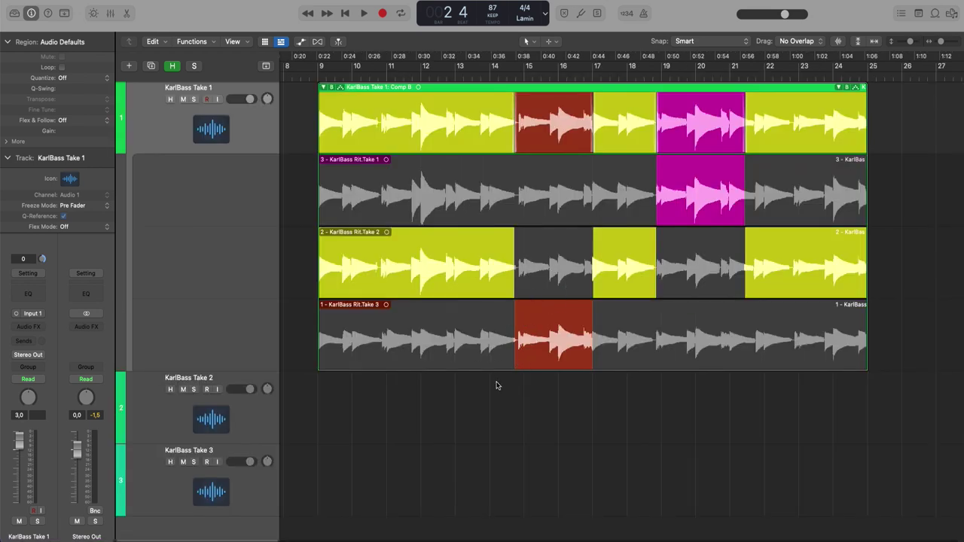
drag(541, 232, 461, 417)
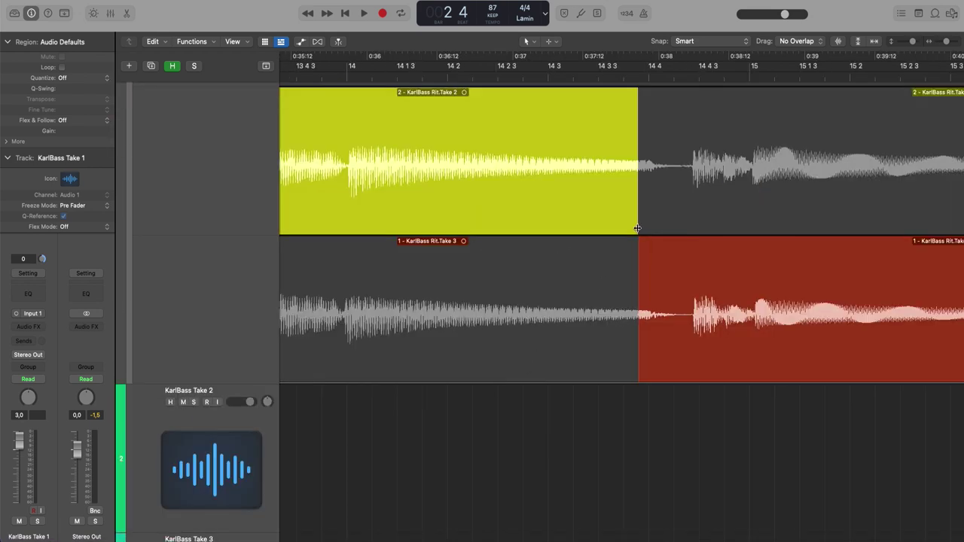
drag(637, 228, 682, 222)
click(662, 219)
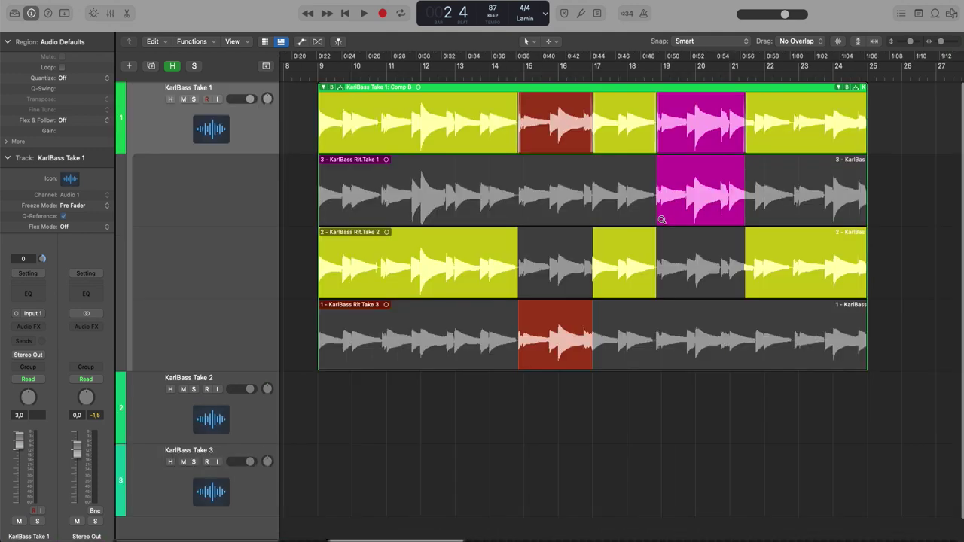
Extend the end of the Take 1 comp section to about bar 22.7, in the silence before the next note
drag(795, 170, 703, 326)
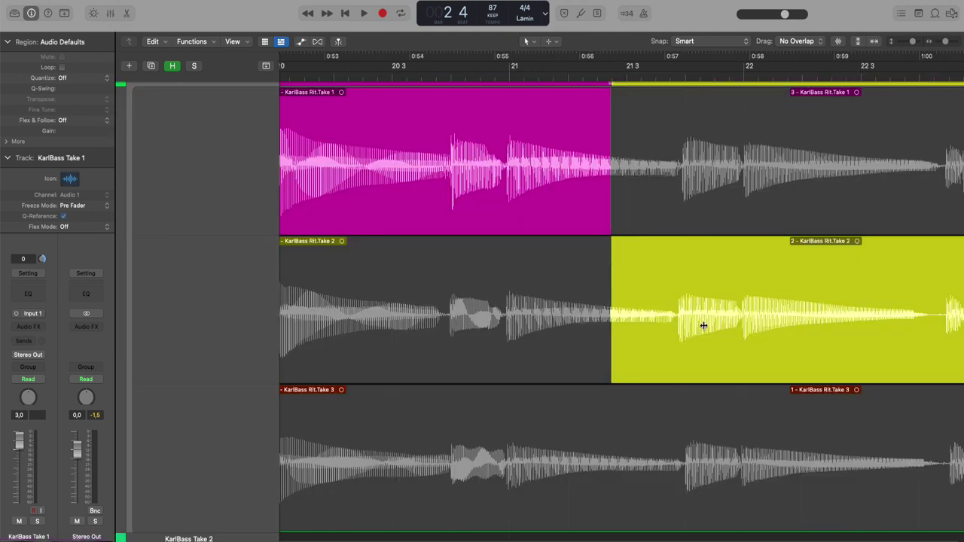
drag(611, 189, 942, 205)
ctrl+alt+click(477, 194)
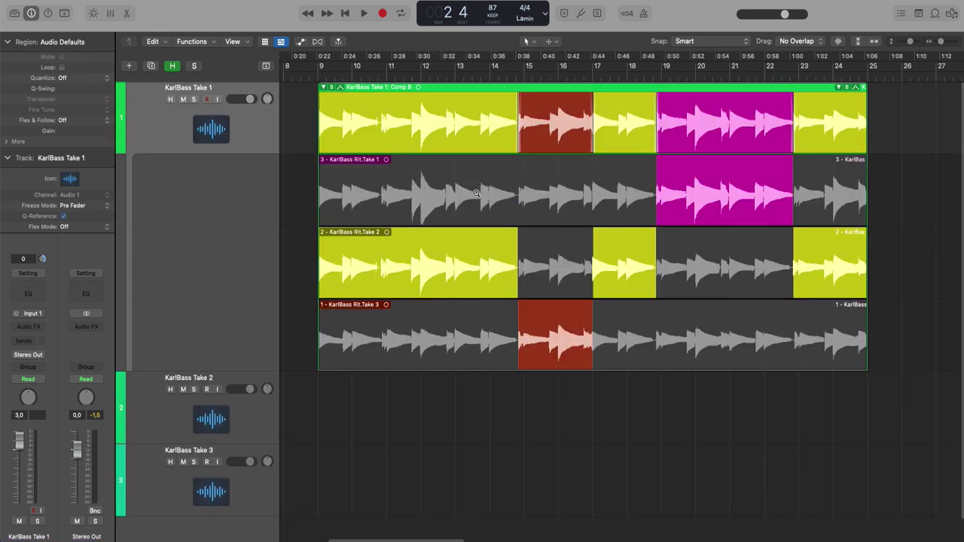
Export the active Comp B from the take folder to a new track and select that track
click(328, 87)
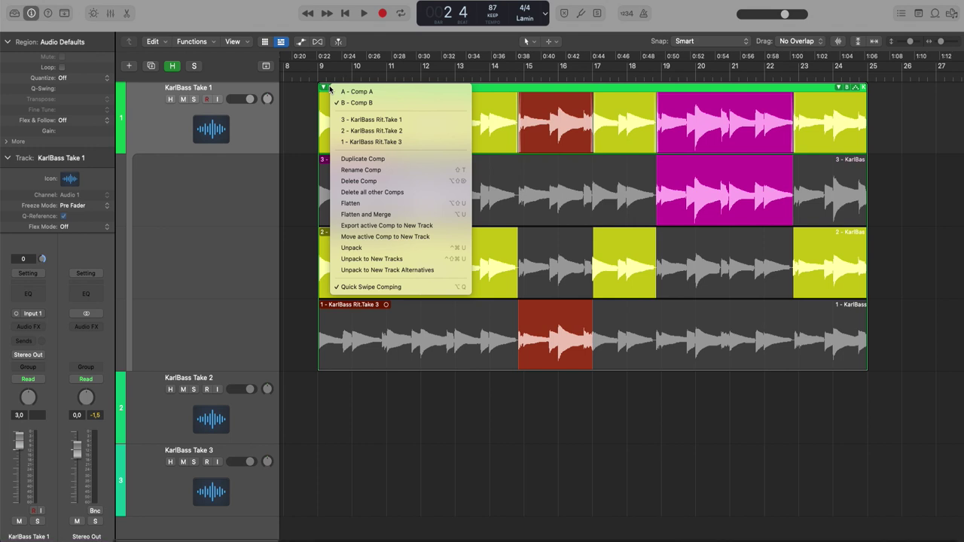
click(380, 228)
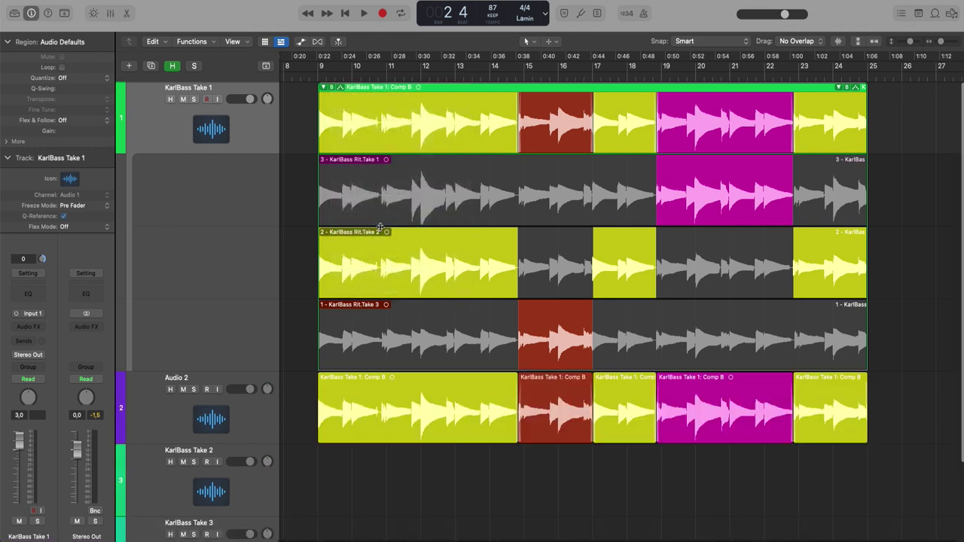
click(235, 411)
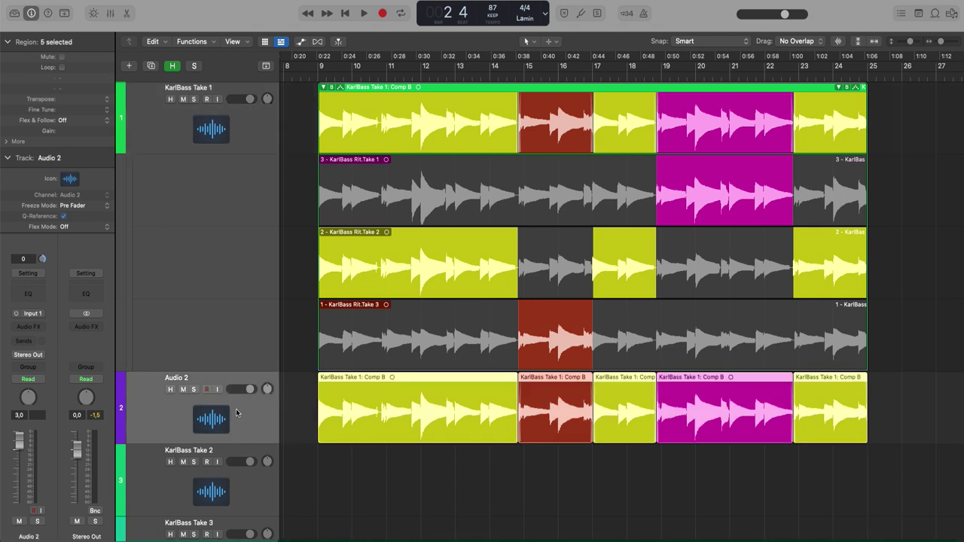
Select the KarlBass Take 1 take folder, then flatten and merge Comp B into one region
click(401, 88)
click(331, 89)
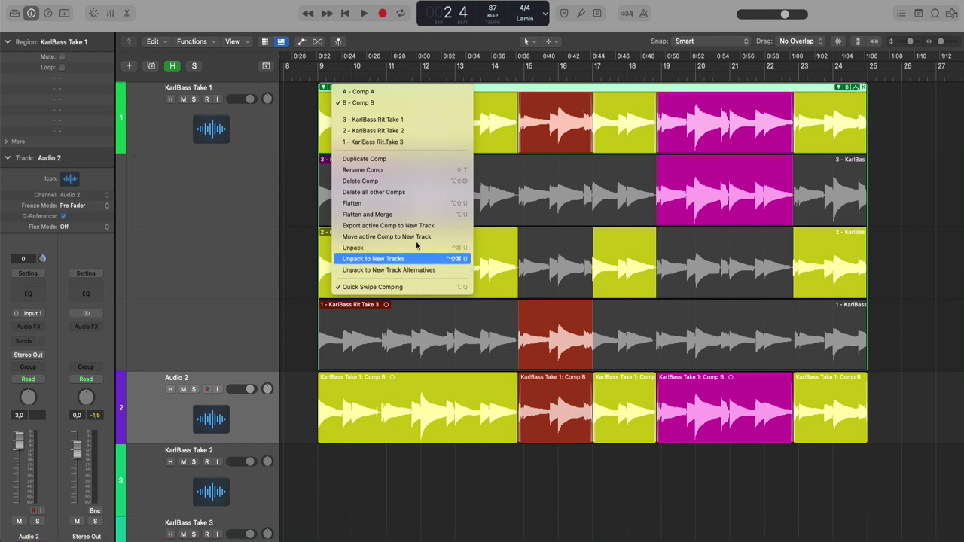
click(380, 214)
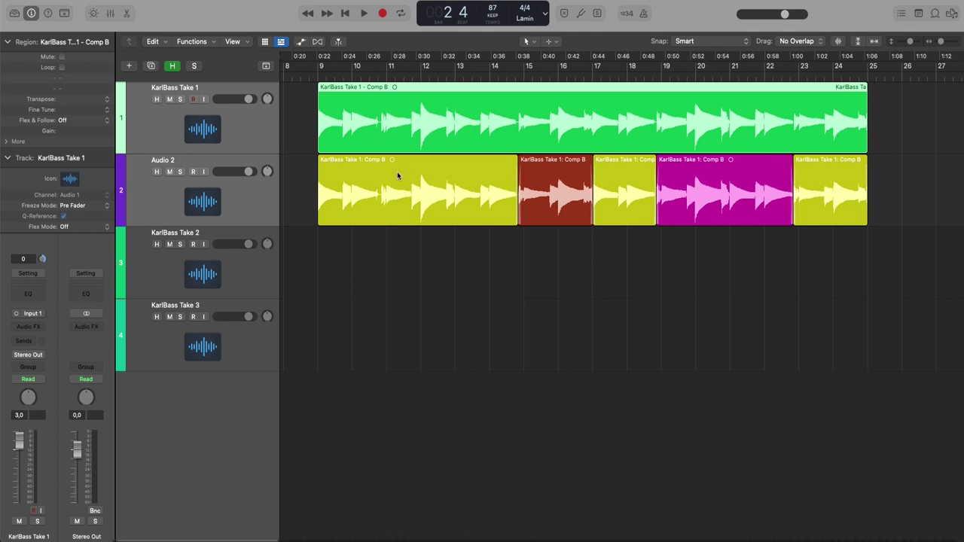
Undo the flattening and merging of the KarlBass Take 1 take folder
key(super+z)
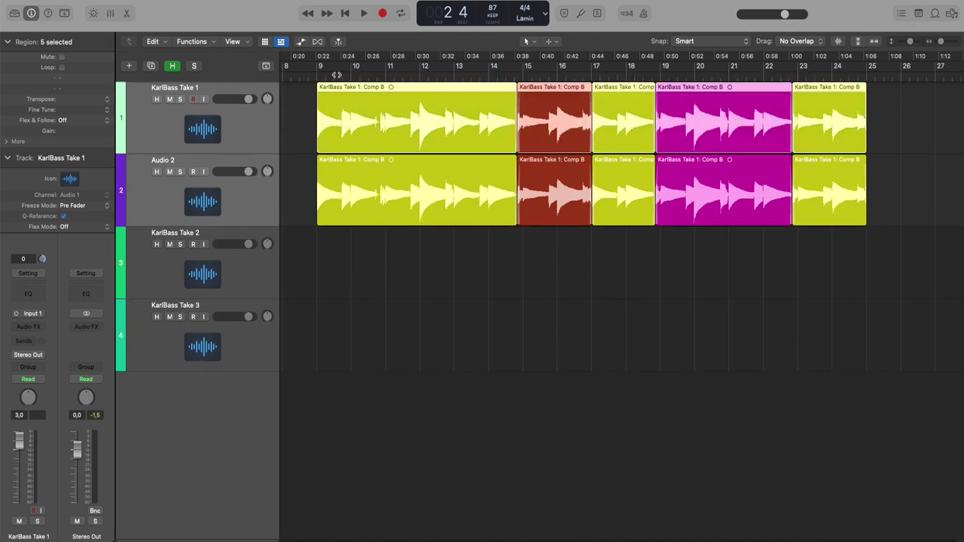
key(super+z)
key(super+z)
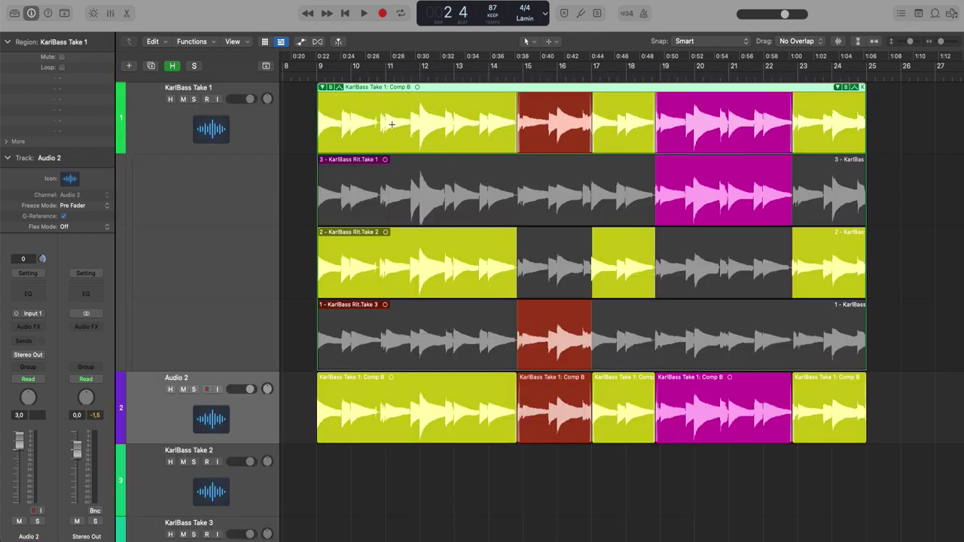
click(329, 88)
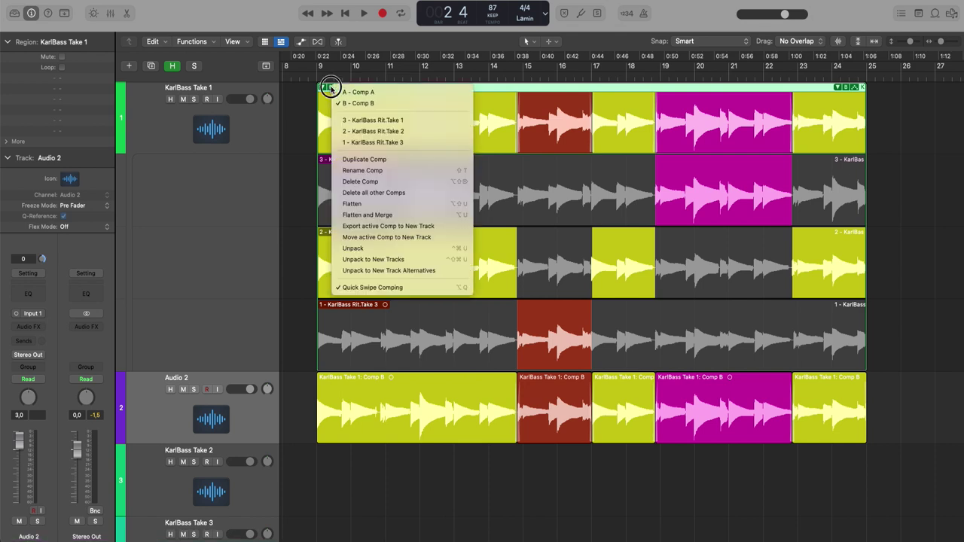
click(686, 233)
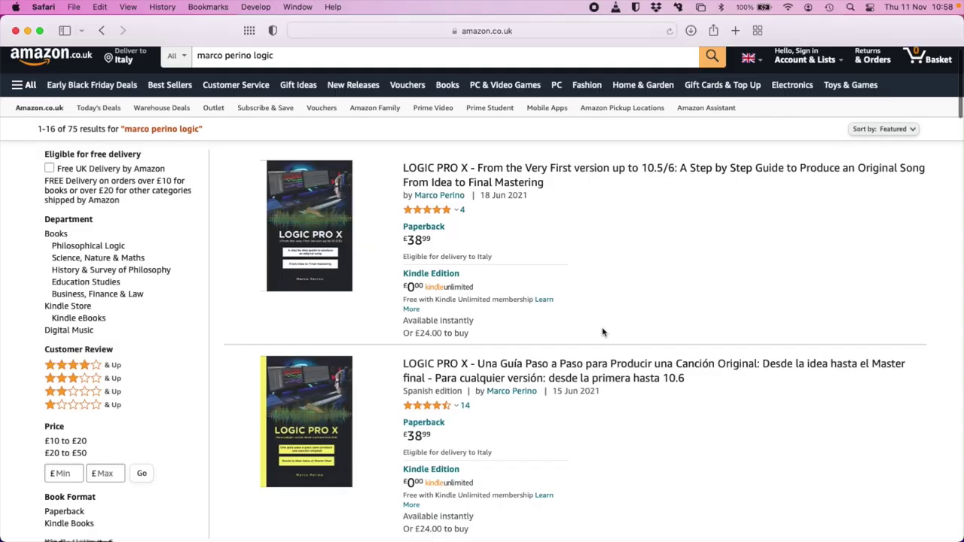
Examine the Logic Pro guide books and their language editions in the Amazon search results in Safari
scroll(603, 332, up, 2)
scroll(603, 332, down, 3)
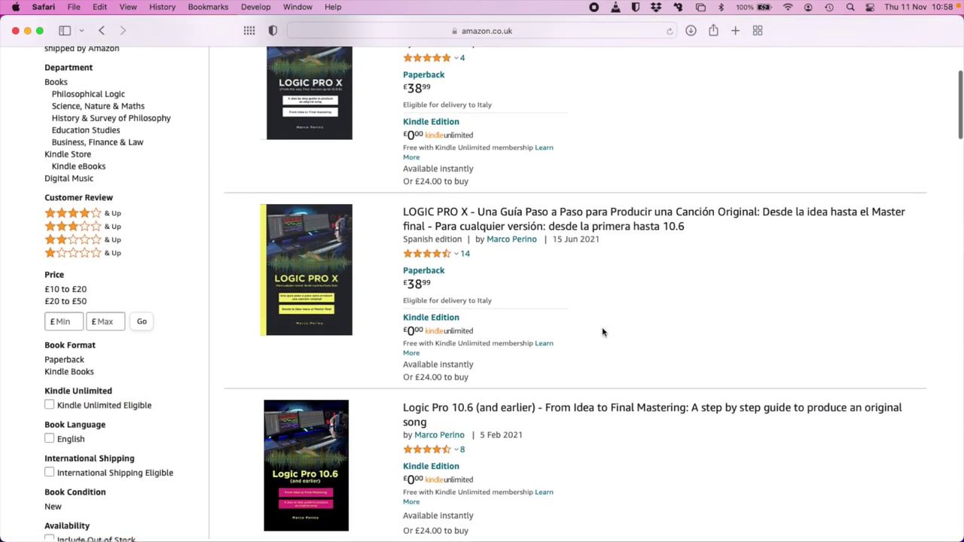
scroll(604, 332, down, 3)
scroll(603, 332, down, 3)
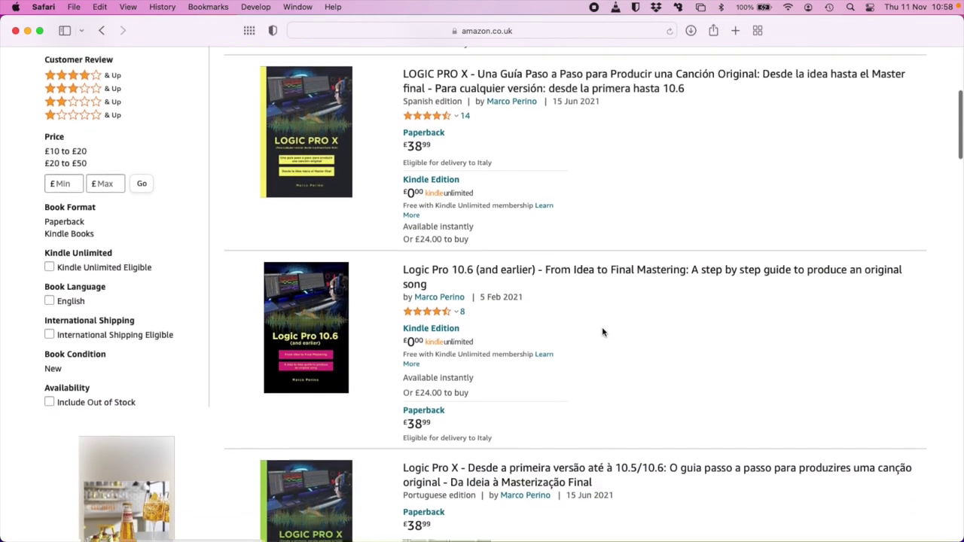
scroll(603, 332, down, 3)
scroll(603, 332, down, 3)
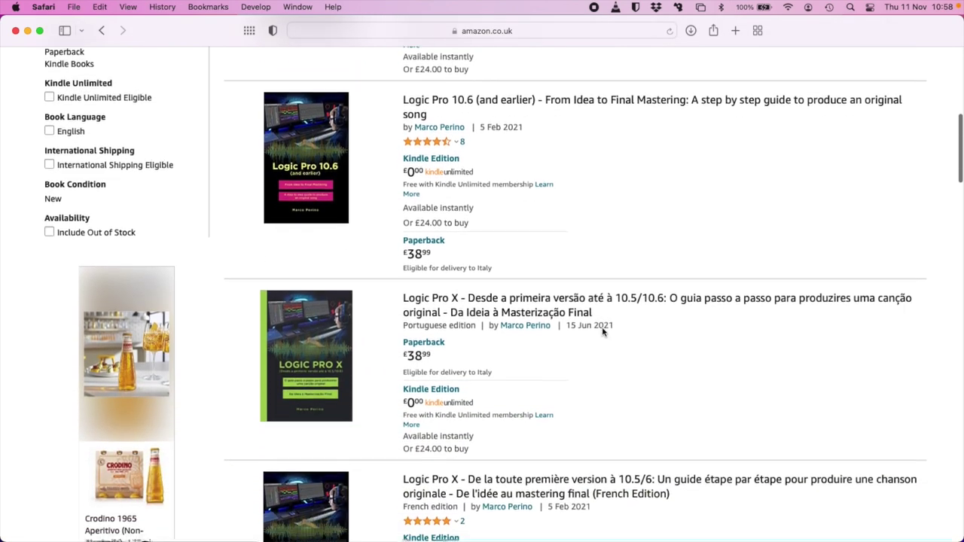
scroll(602, 332, down, 5)
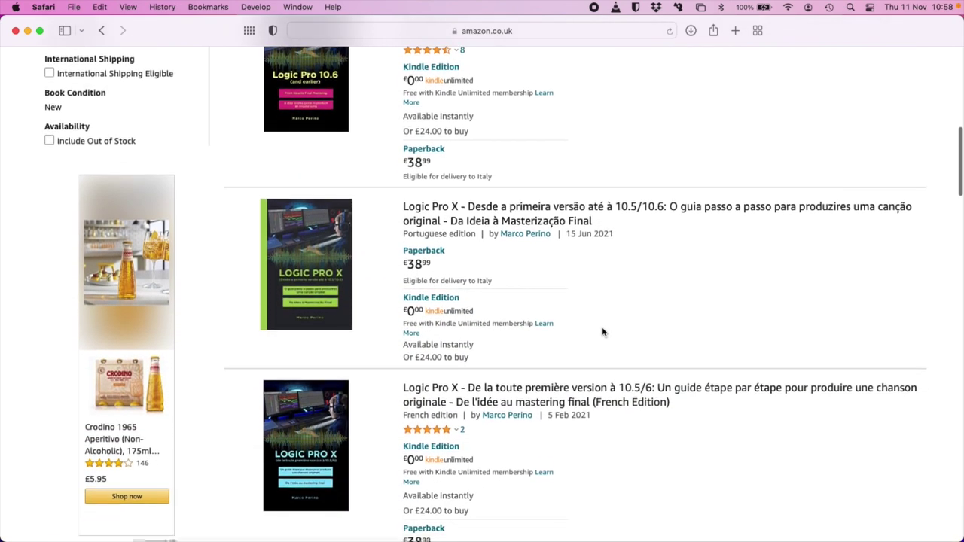
scroll(602, 332, down, 1)
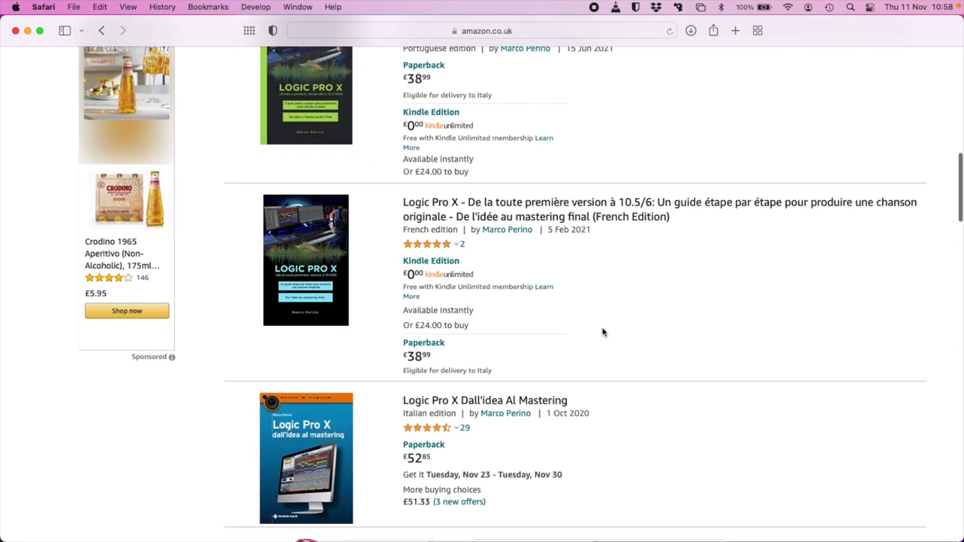